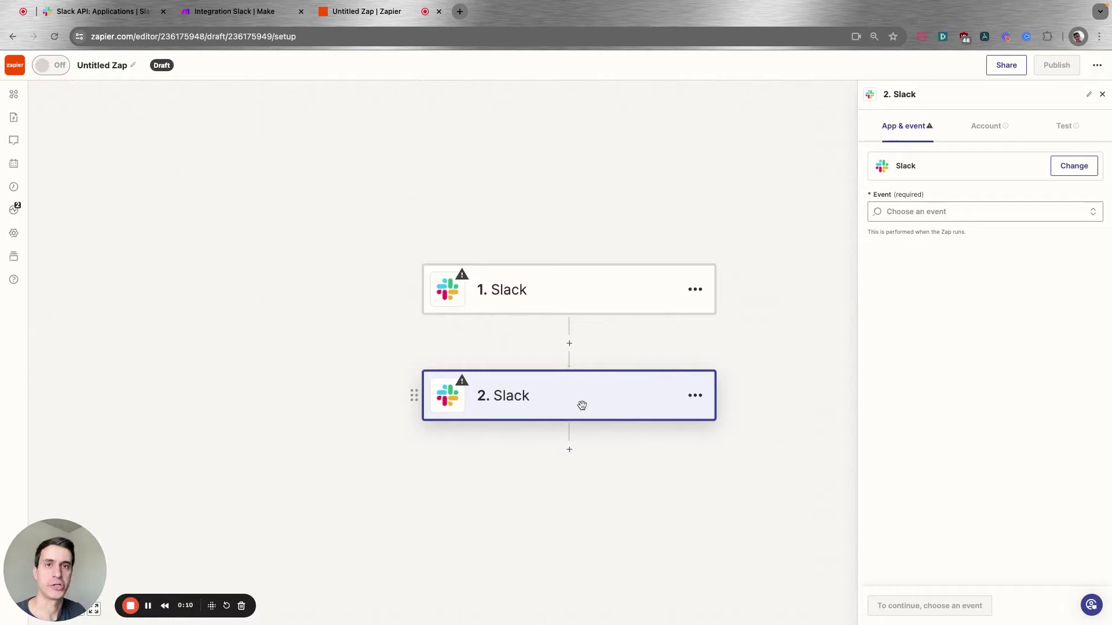
# Search the step 2 Slack events for 'invite', then switch to Make's Integration Slack scenario.
pyautogui.click(948, 211)
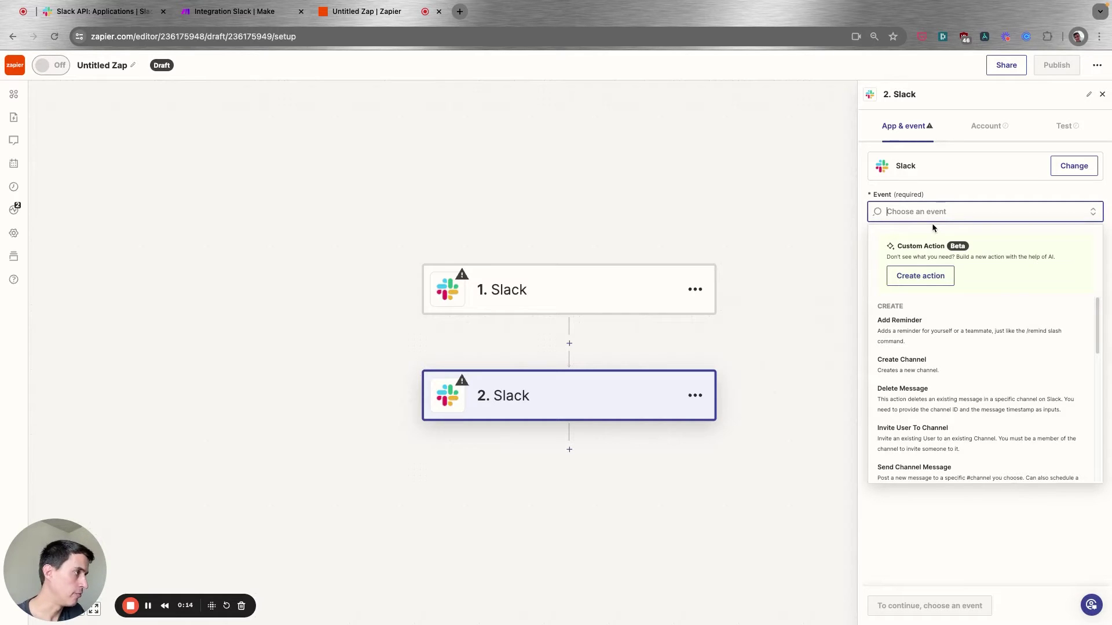
pyautogui.write('invite')
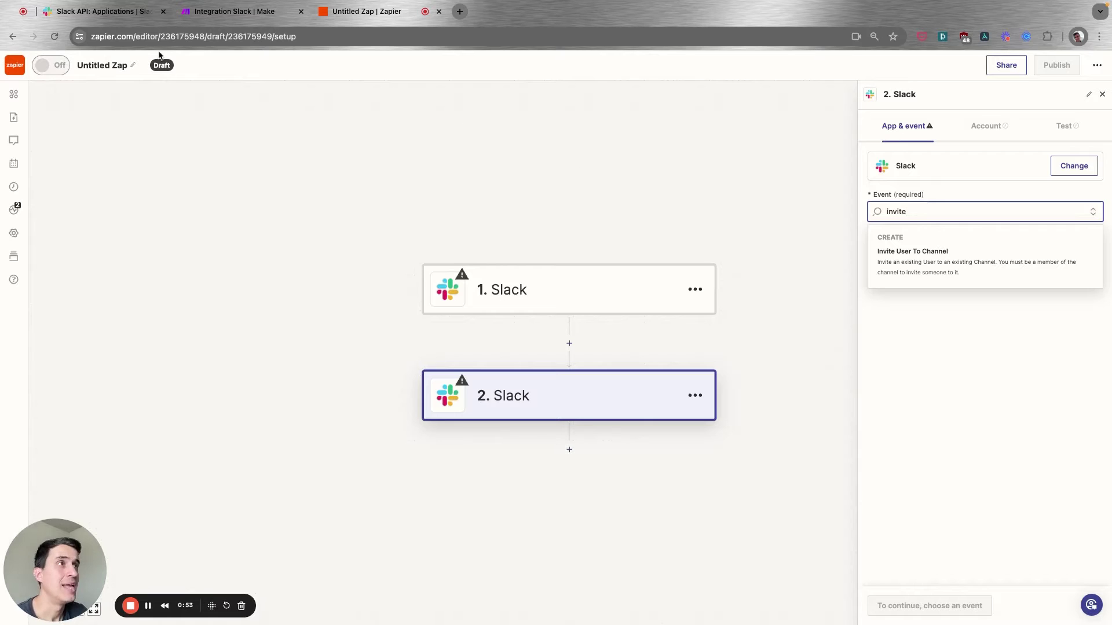
pyautogui.click(254, 13)
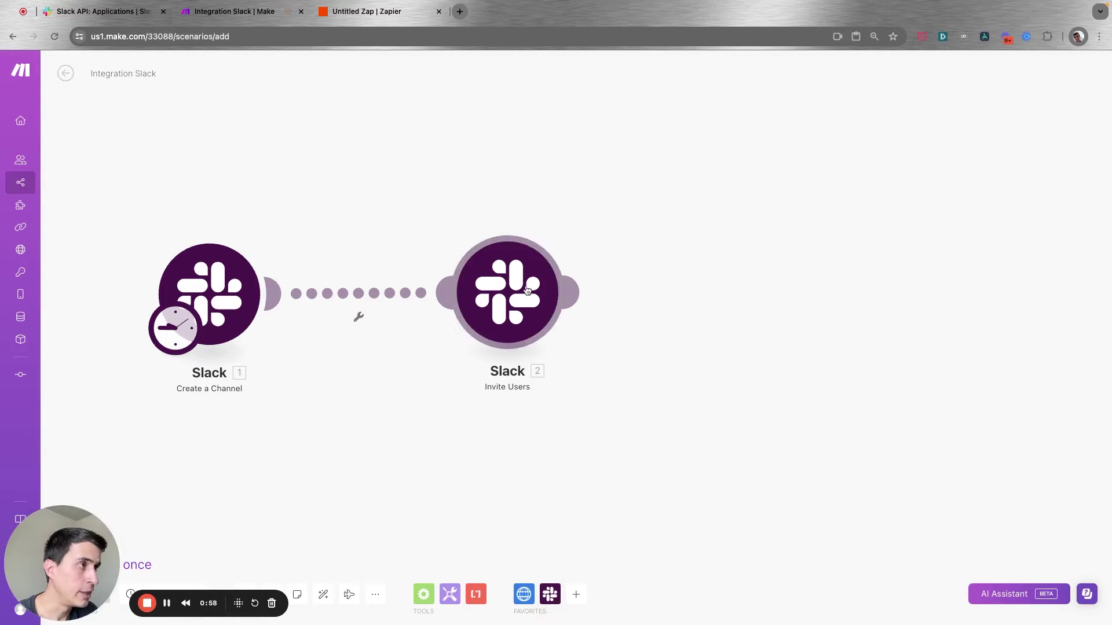
pyautogui.click(551, 594)
pyautogui.scroll(-5, 643, 429)
pyautogui.scroll(5, 638, 541)
pyautogui.write('invite')
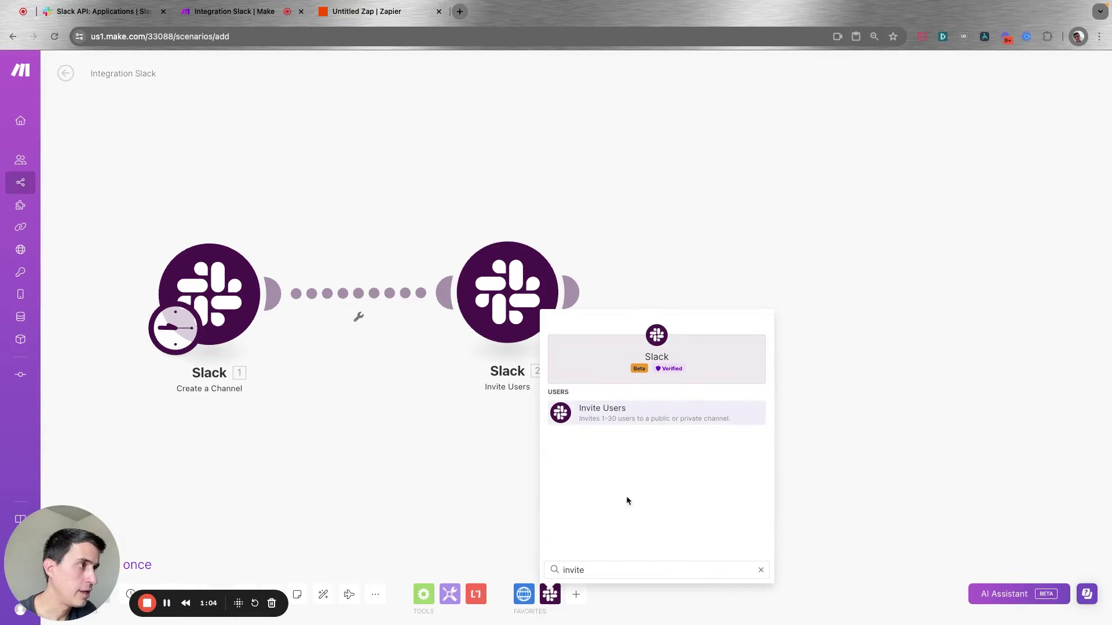
pyautogui.click(626, 416)
pyautogui.moveTo(626, 416); pyautogui.dragTo(680, 307)
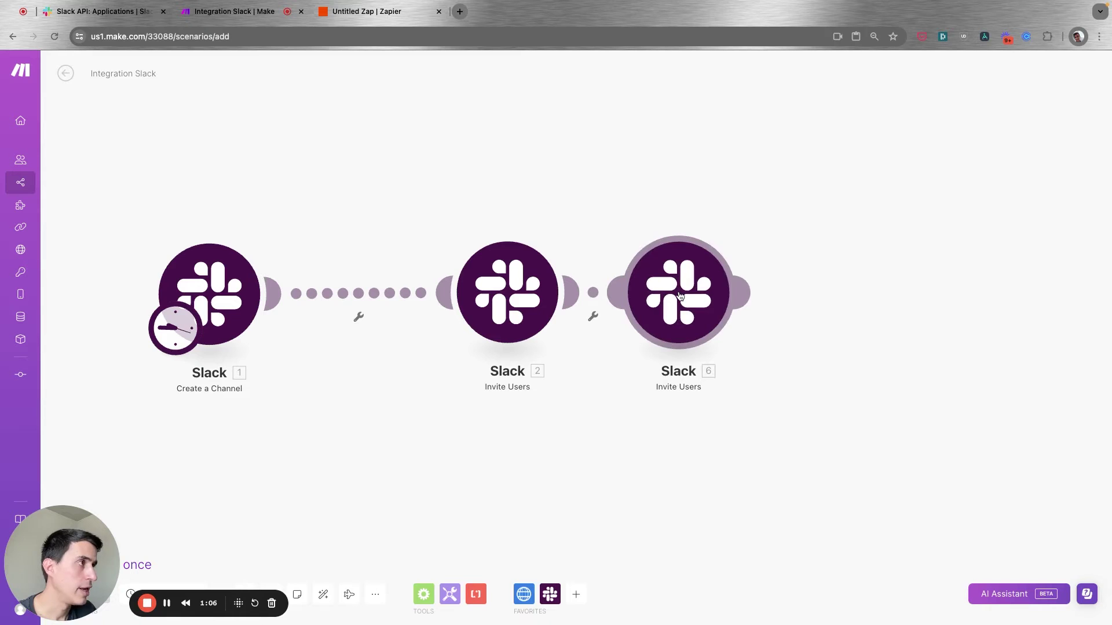
pyautogui.scroll(-10, 839, 364)
pyautogui.scroll(-3, 841, 364)
pyautogui.click(925, 458)
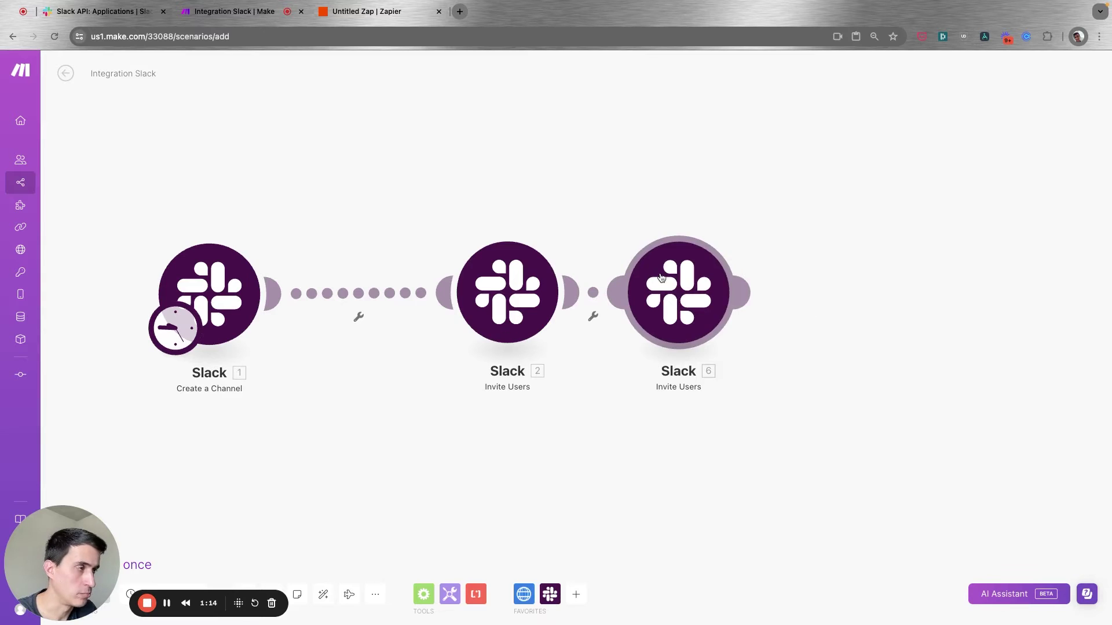
pyautogui.rightClick(662, 278)
pyautogui.click(718, 400)
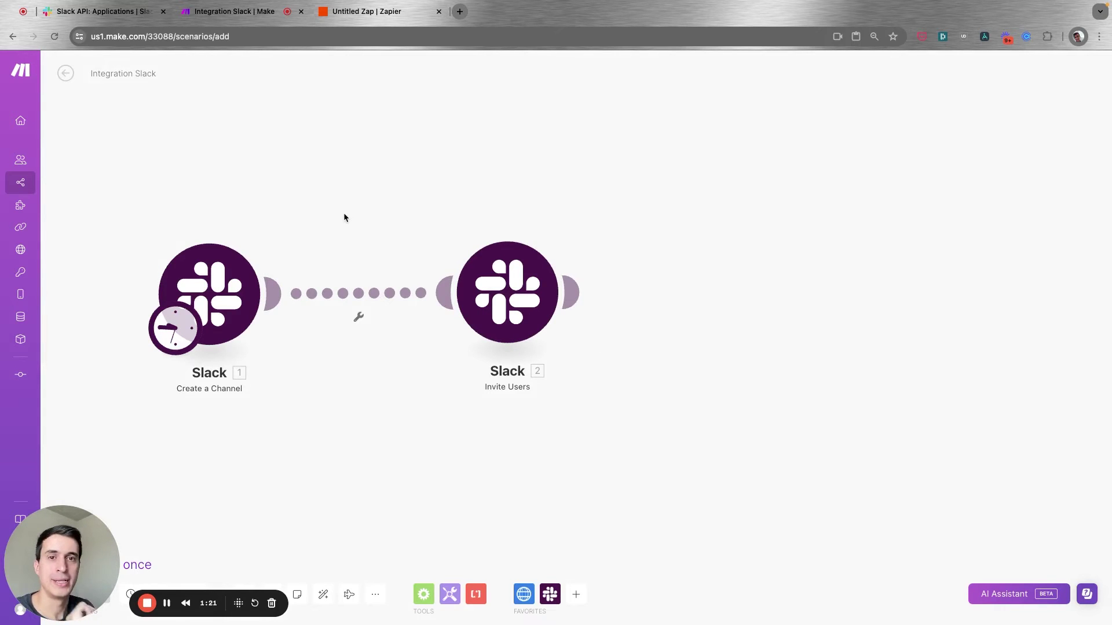
pyautogui.click(99, 11)
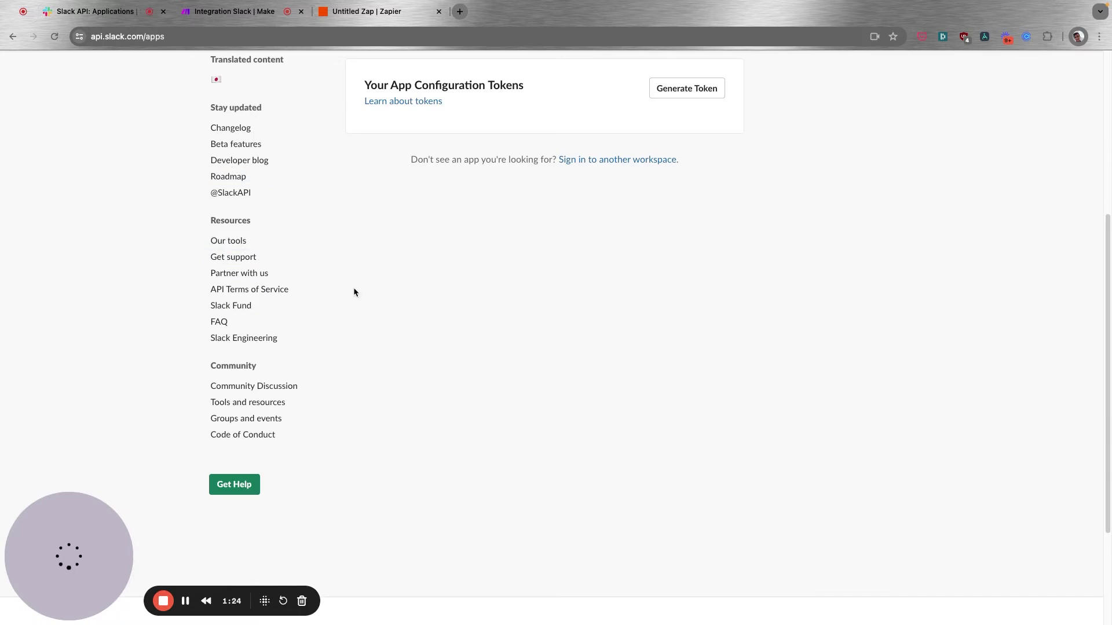
# Start creating a new Slack app built from scratch.
pyautogui.scroll(-6, 359, 295)
pyautogui.scroll(2, 358, 296)
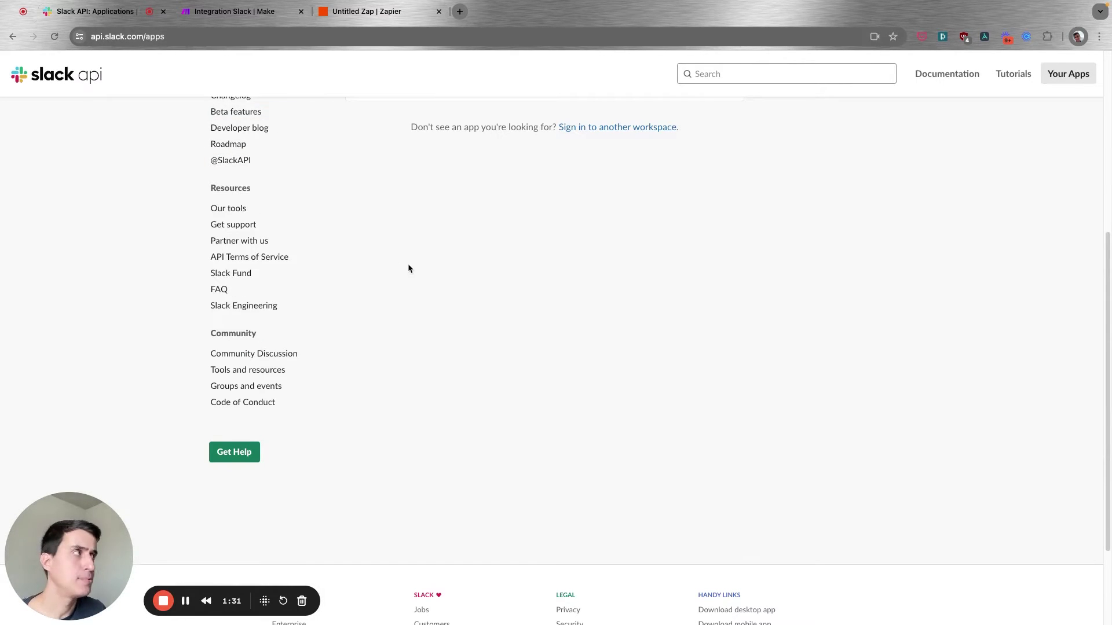
pyautogui.scroll(6, 857, 290)
pyautogui.scroll(-3, 820, 281)
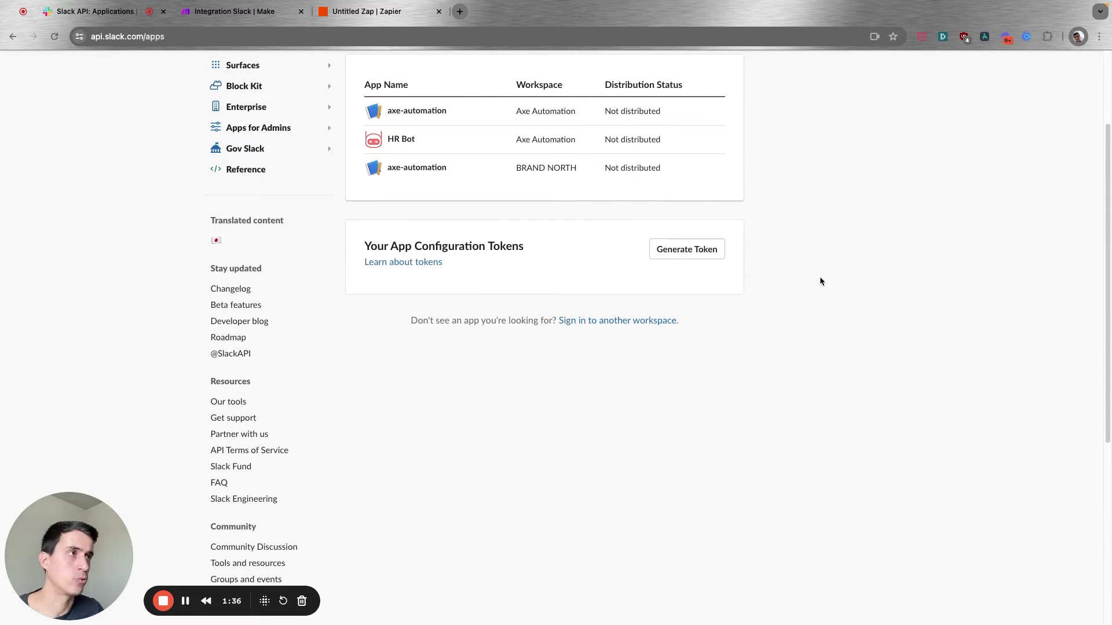
pyautogui.scroll(3, 820, 282)
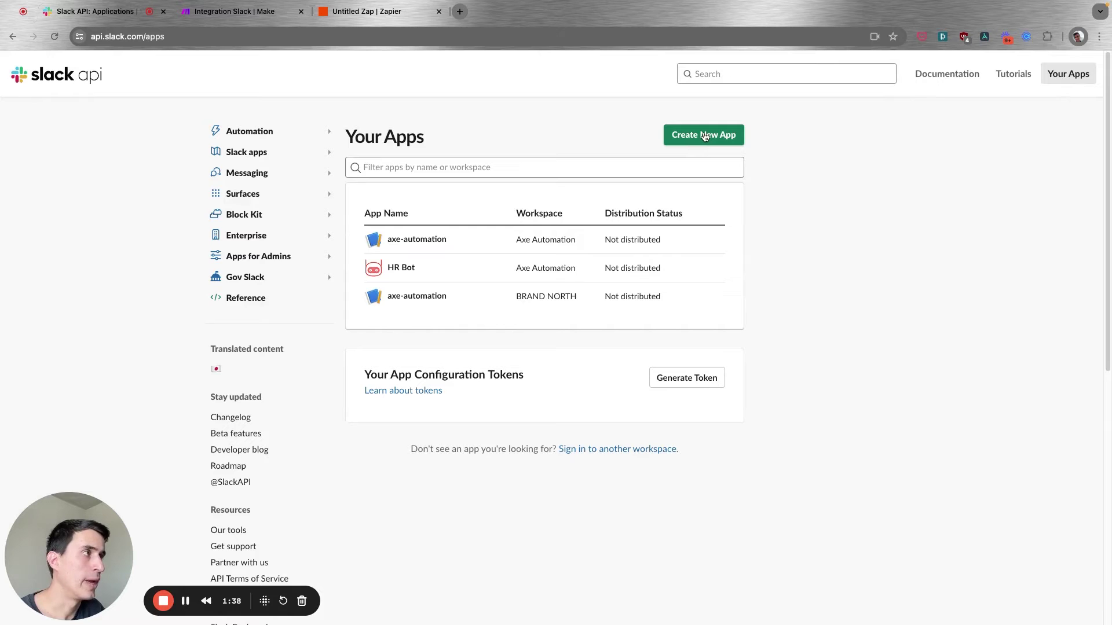
pyautogui.click(705, 136)
pyautogui.click(524, 346)
# Name the app test-automation, assign it to the Axe Automation workspace, and create it.
pyautogui.click(530, 262)
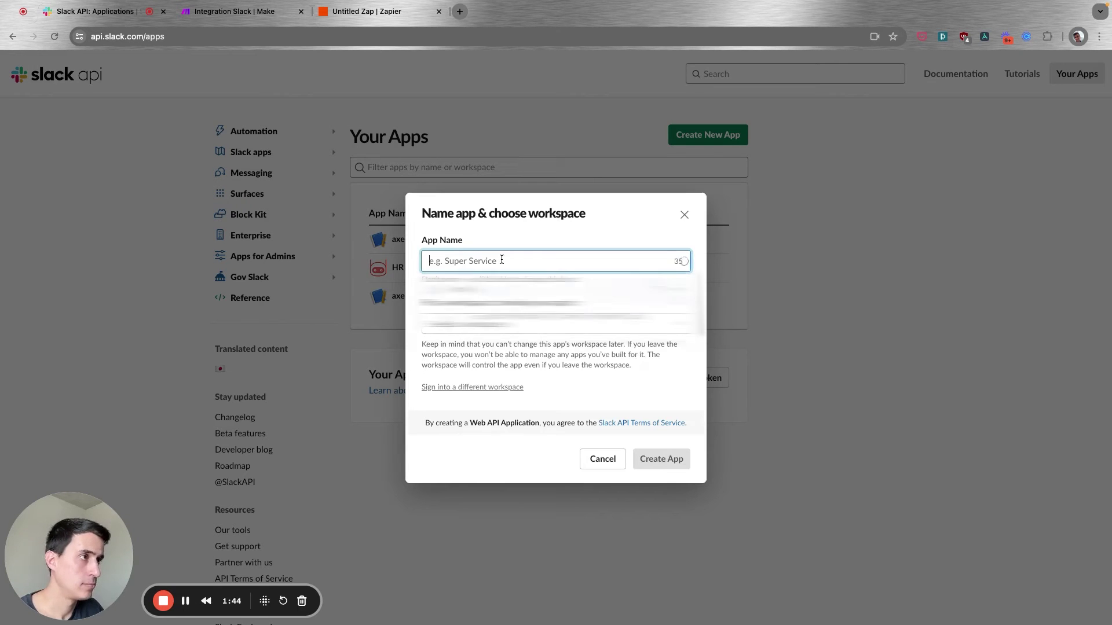
pyautogui.write('test-automation')
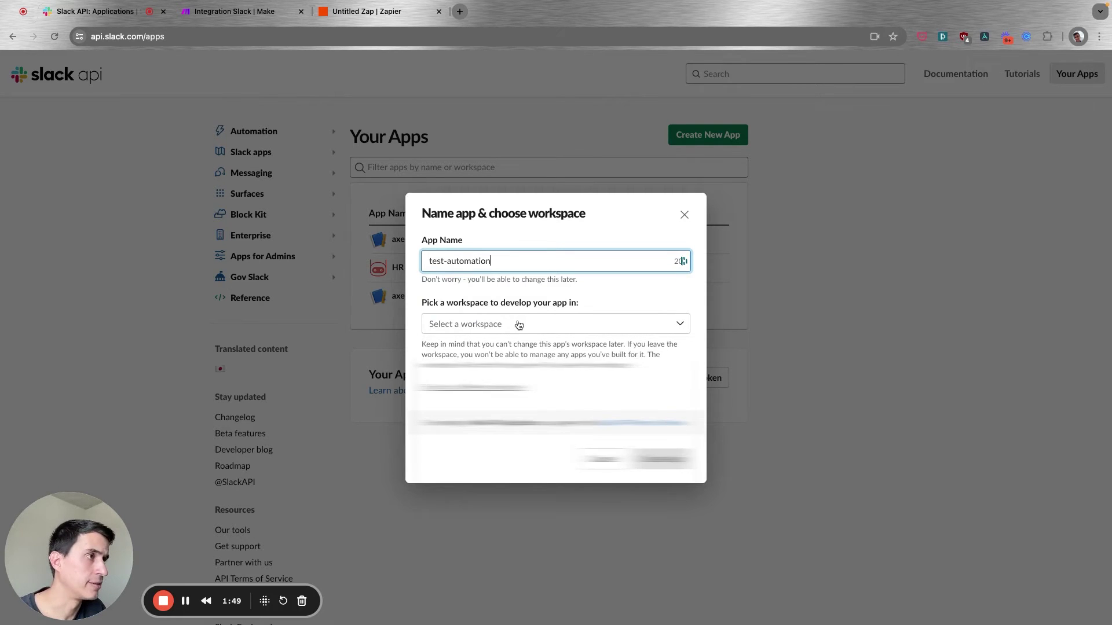
pyautogui.click(516, 322)
pyautogui.click(516, 349)
pyautogui.click(669, 459)
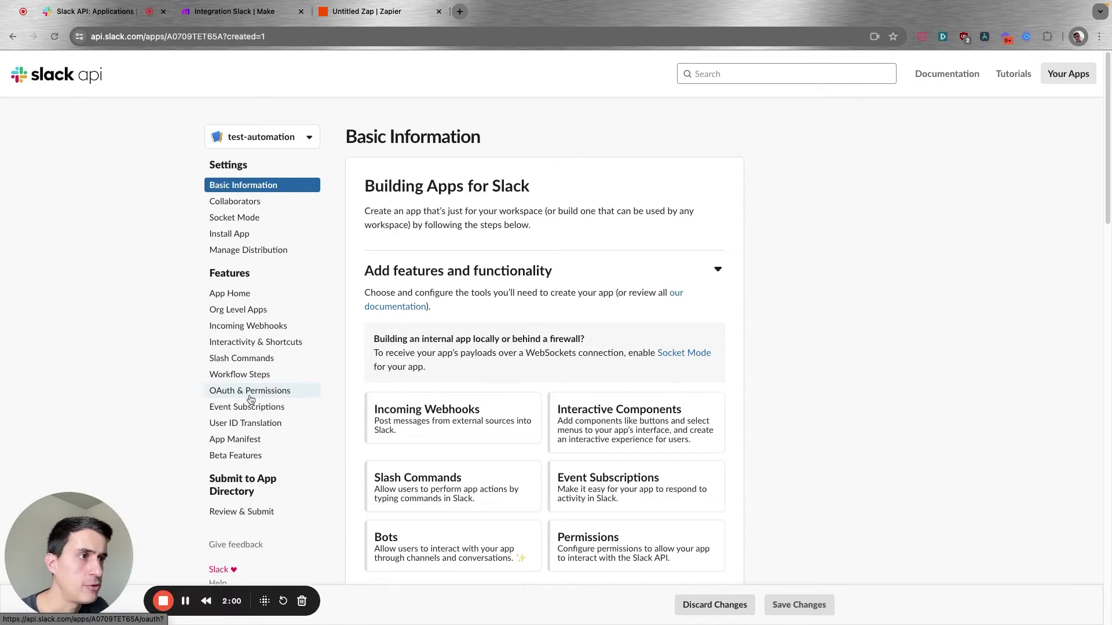
# Go to test-automation's OAuth & Permissions and open the Bot Token Scopes picker.
pyautogui.click(252, 393)
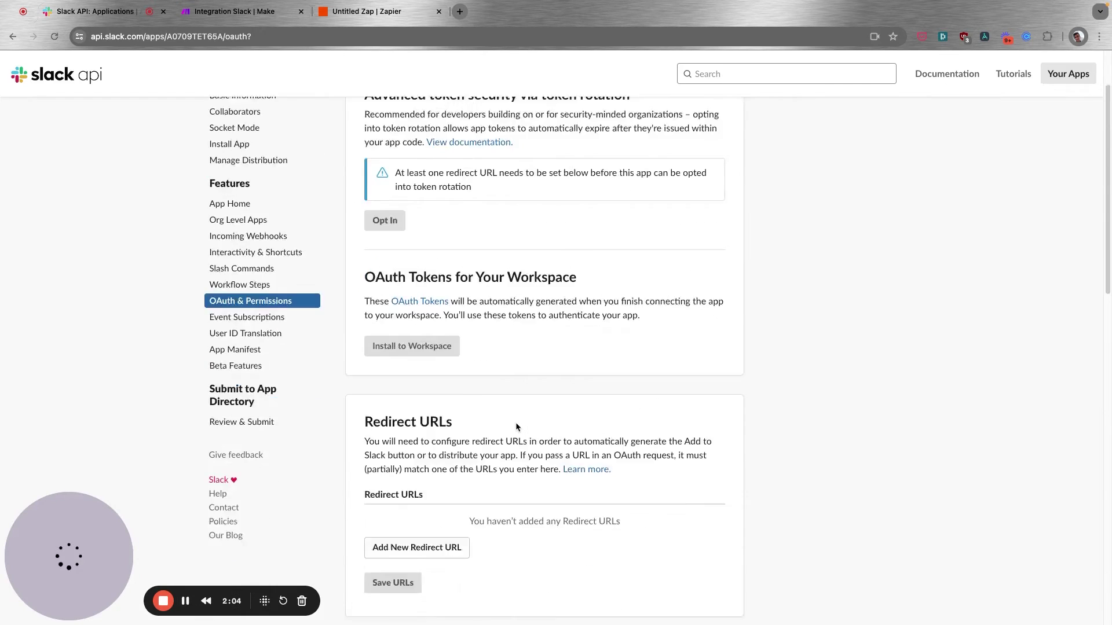
pyautogui.scroll(-5, 515, 423)
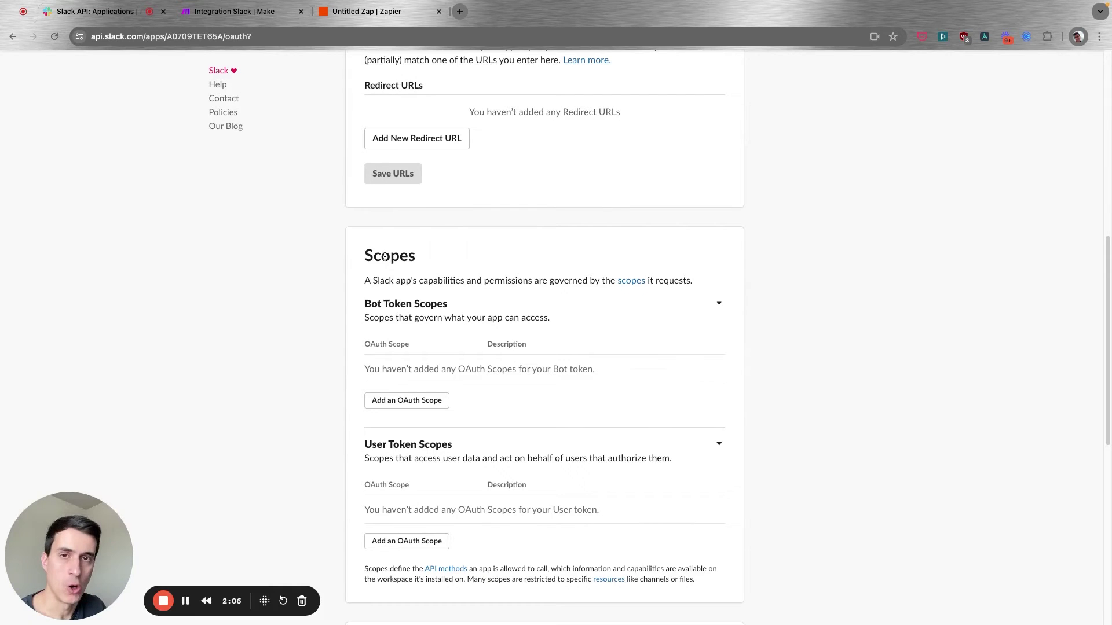
pyautogui.scroll(-1, 418, 401)
pyautogui.scroll(-2, 418, 402)
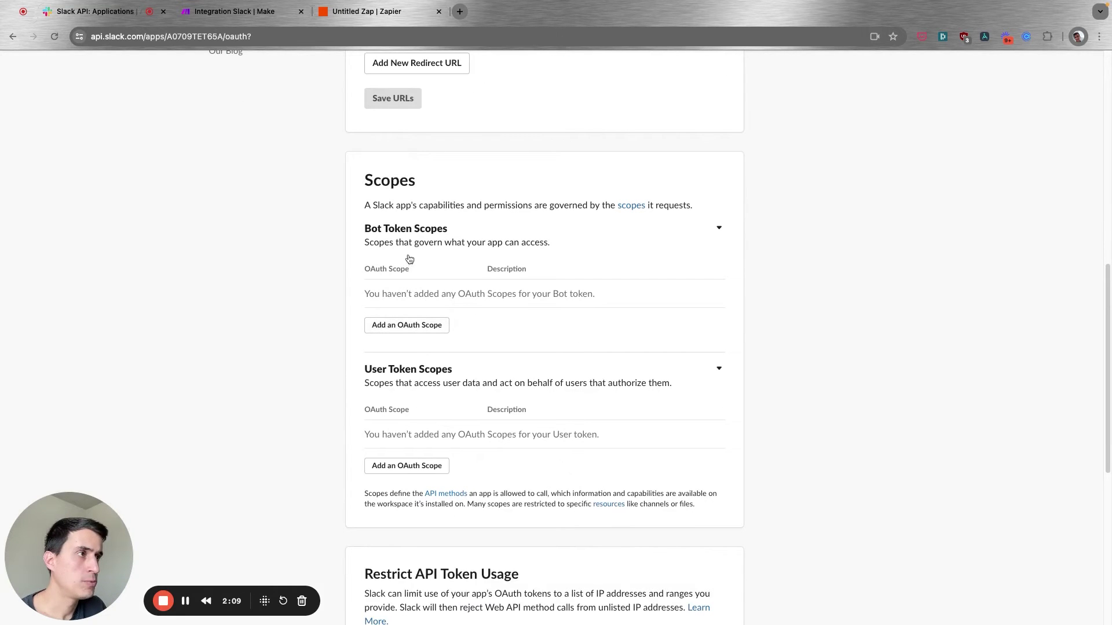
pyautogui.click(408, 327)
pyautogui.click(467, 325)
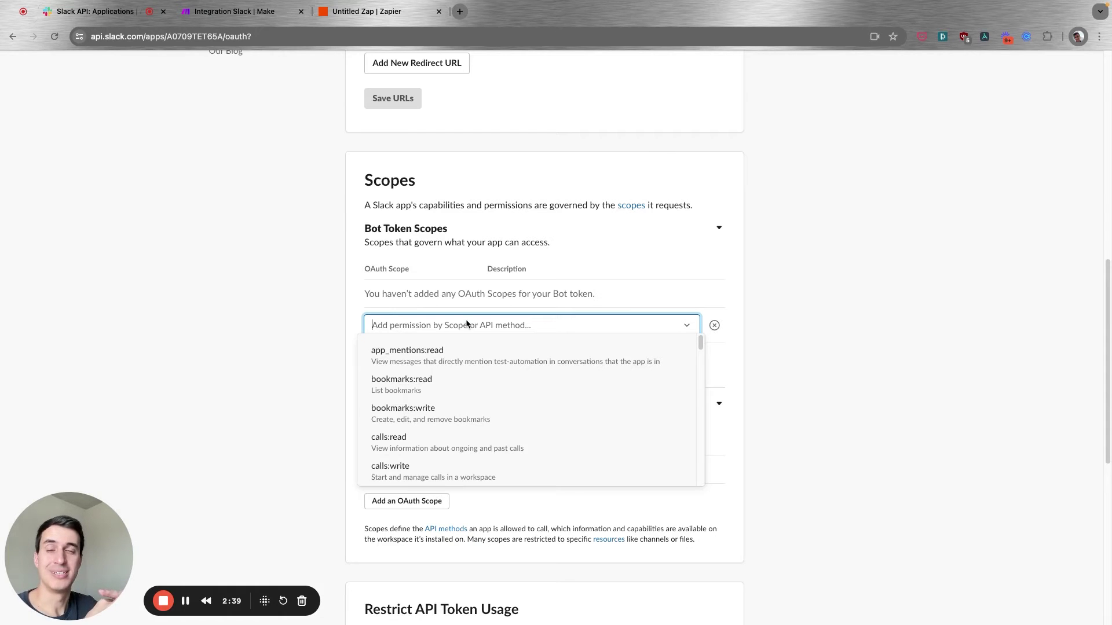
# Search 'conne' and add the conversations.connect:manage, :read and :write bot scopes.
pyautogui.write('conne')
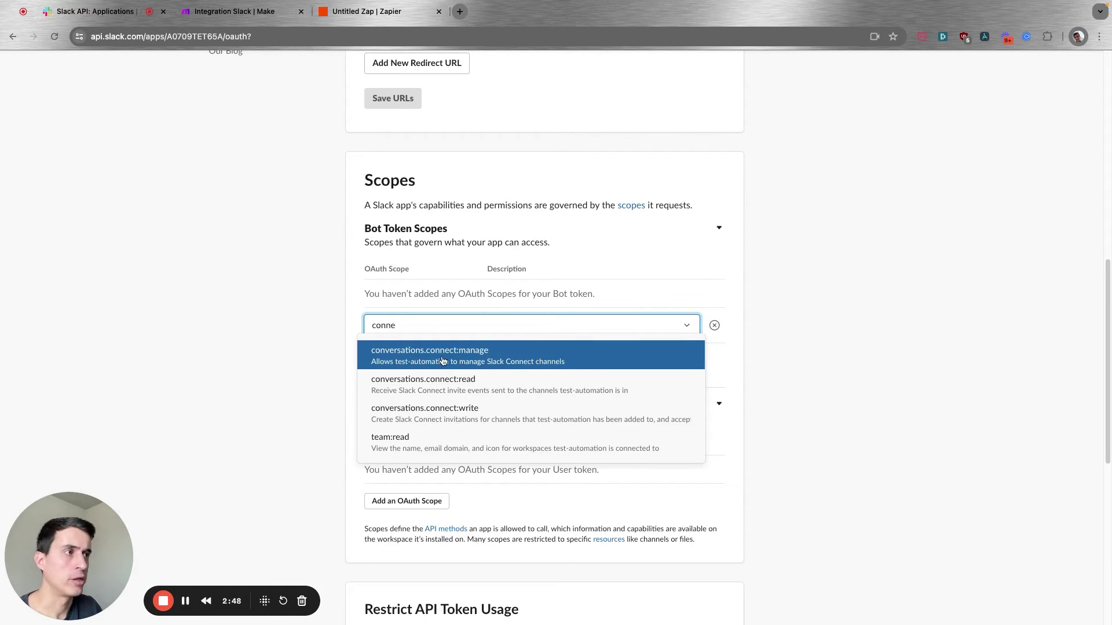
pyautogui.click(459, 357)
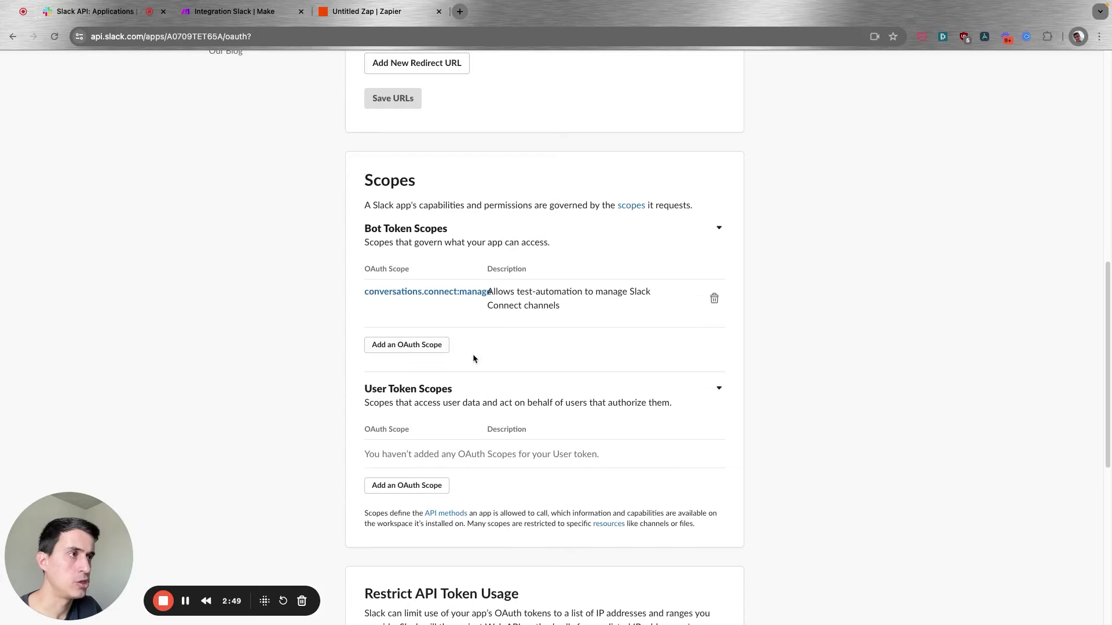
pyautogui.click(413, 347)
pyautogui.write('conne')
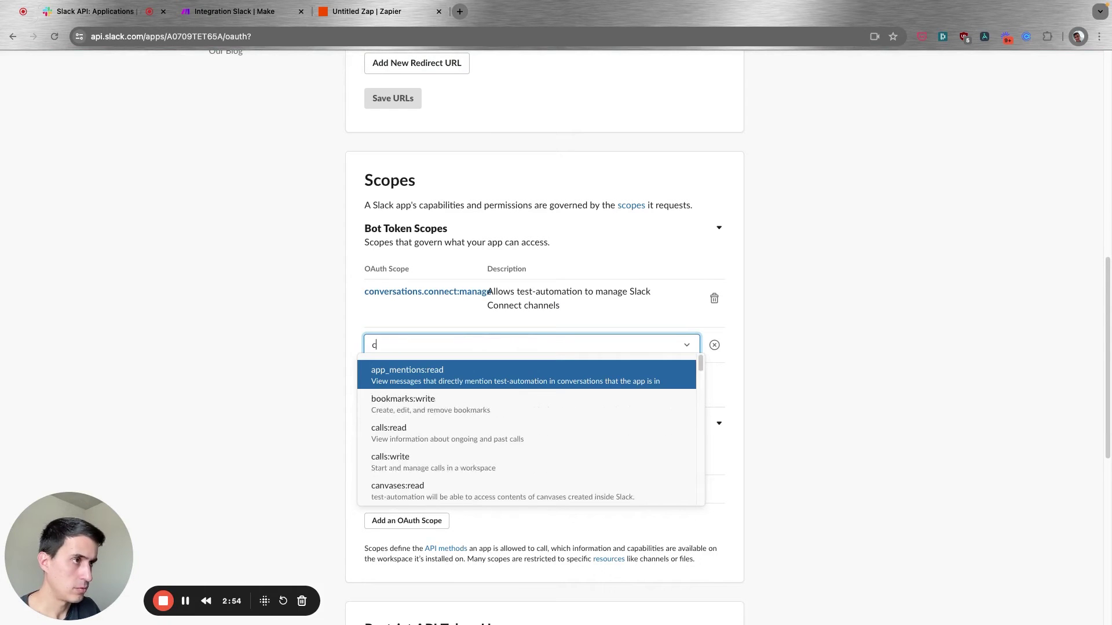
pyautogui.click(469, 371)
pyautogui.click(436, 394)
pyautogui.write('conne')
pyautogui.click(454, 421)
pyautogui.scroll(-9, 452, 406)
pyautogui.scroll(15, 505, 479)
pyautogui.scroll(-8, 505, 480)
pyautogui.scroll(3, 493, 454)
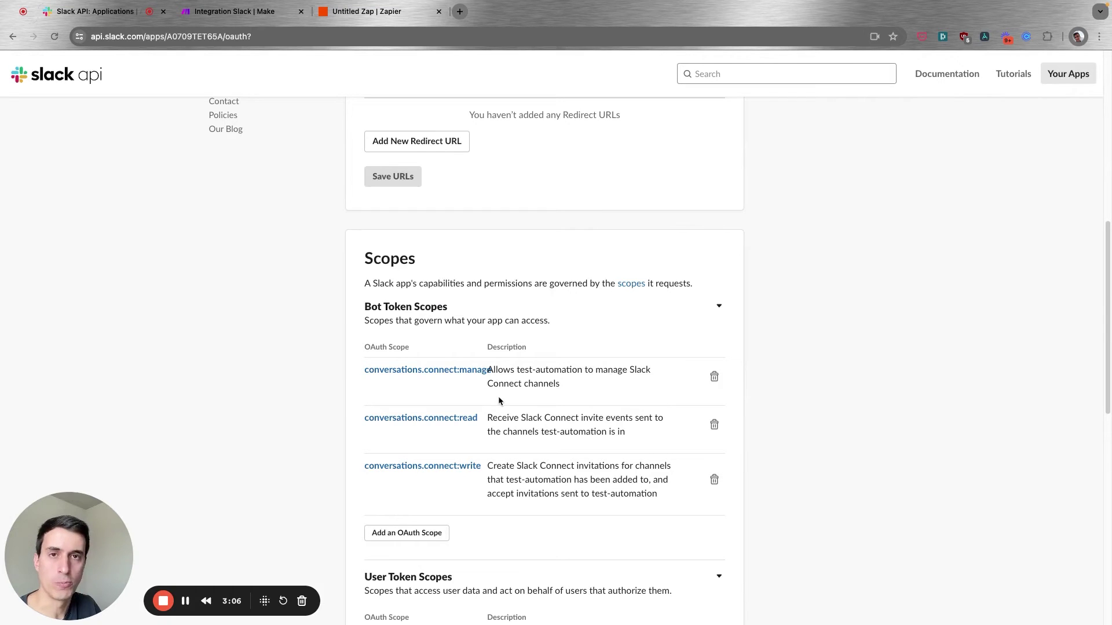
pyautogui.scroll(5, 499, 400)
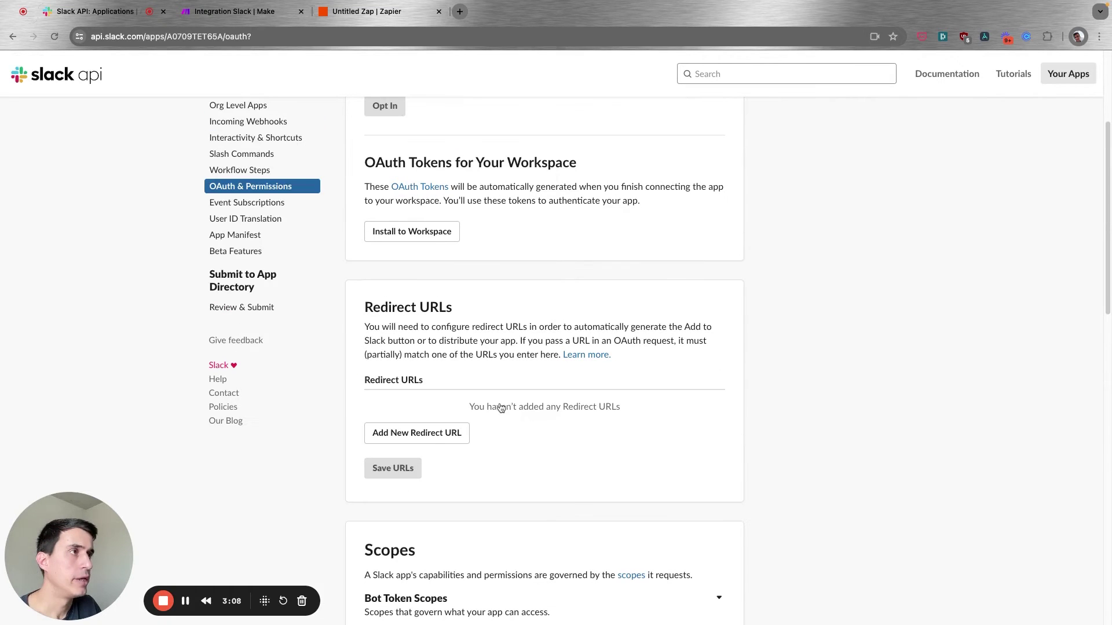
# Install test-automation to the workspace, allow its permissions, and return to the Make scenario.
pyautogui.click(409, 233)
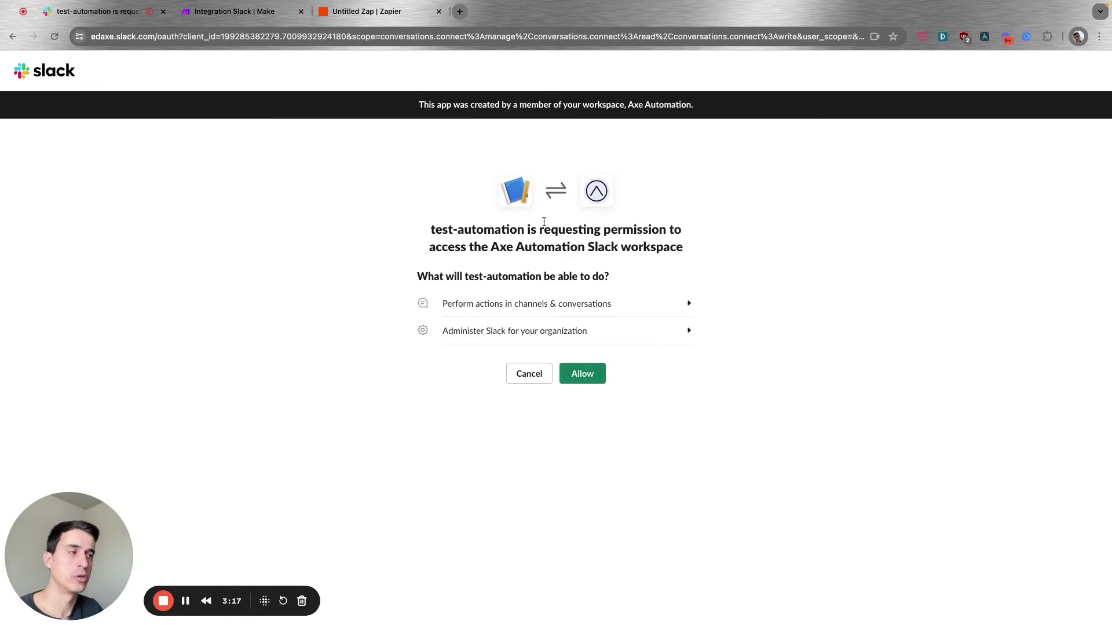
pyautogui.click(583, 376)
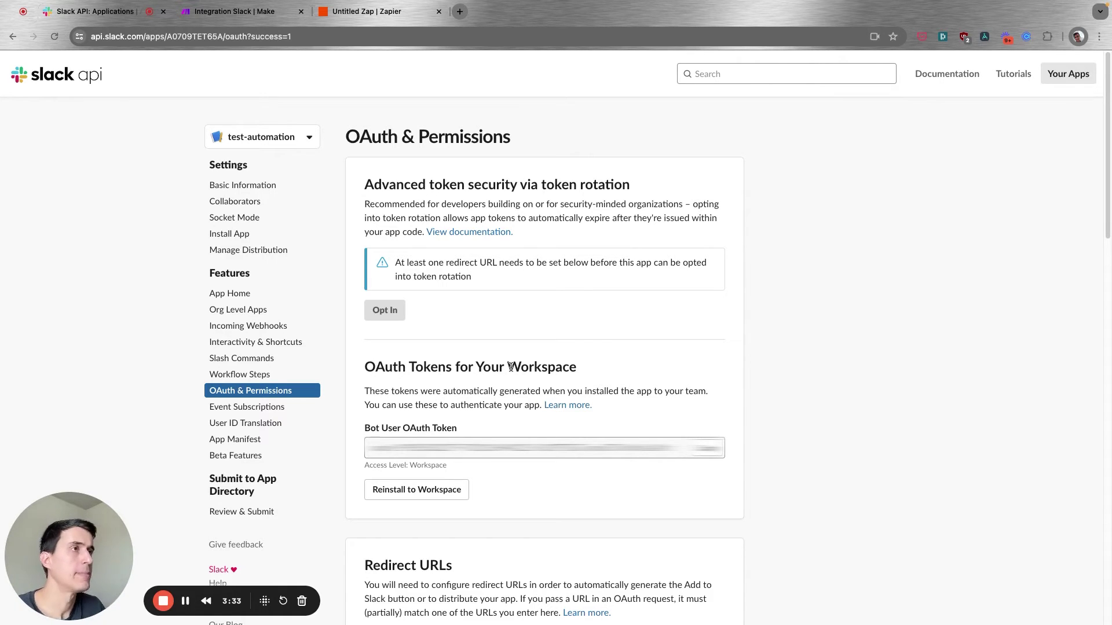
pyautogui.click(229, 13)
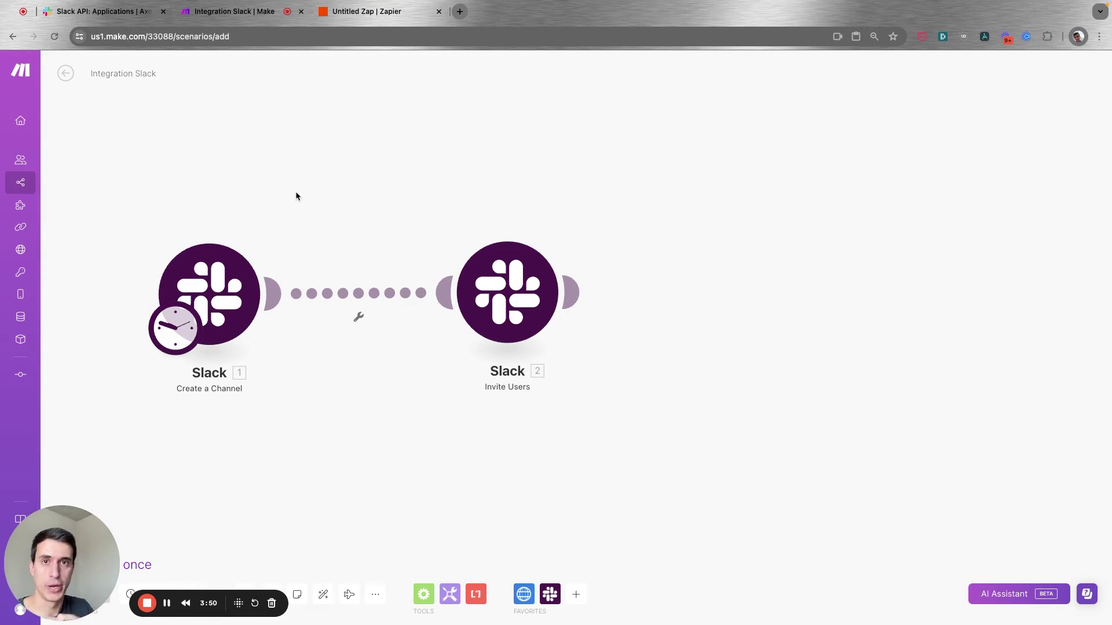
# Drag the Invite Users module closer to Create a Channel and open its settings.
pyautogui.click(220, 288)
pyautogui.click(206, 208)
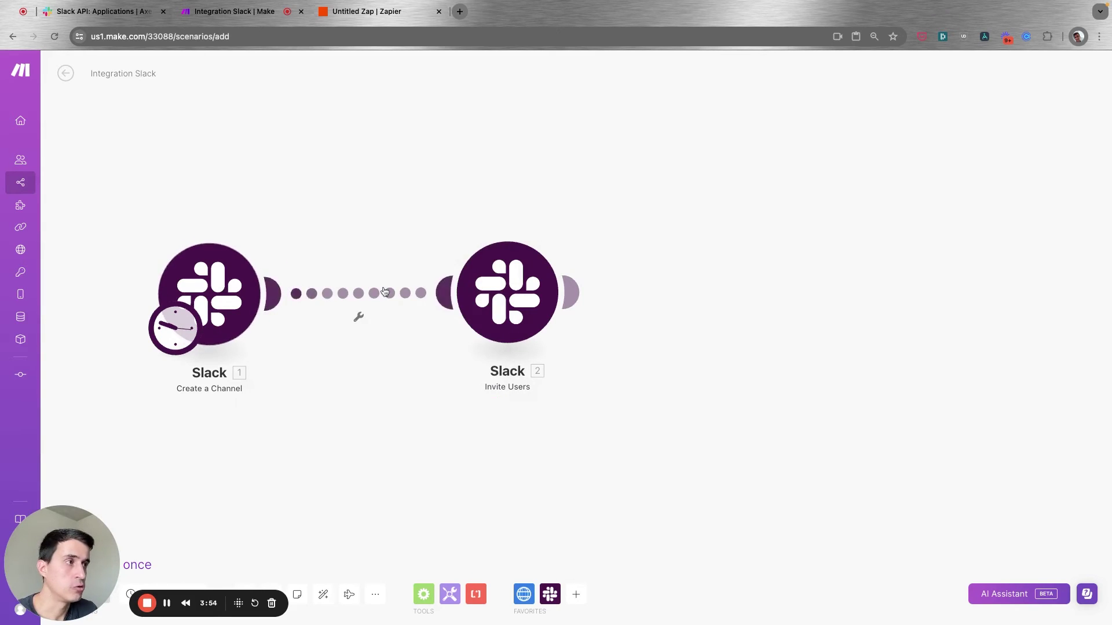
pyautogui.moveTo(504, 278); pyautogui.dragTo(426, 279)
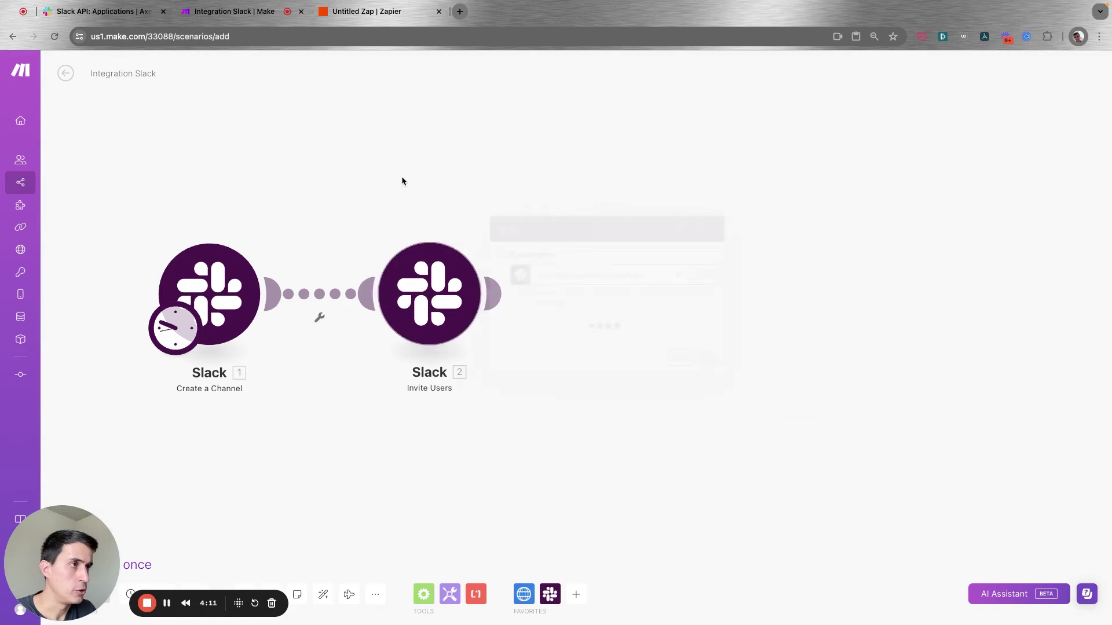
pyautogui.click(435, 286)
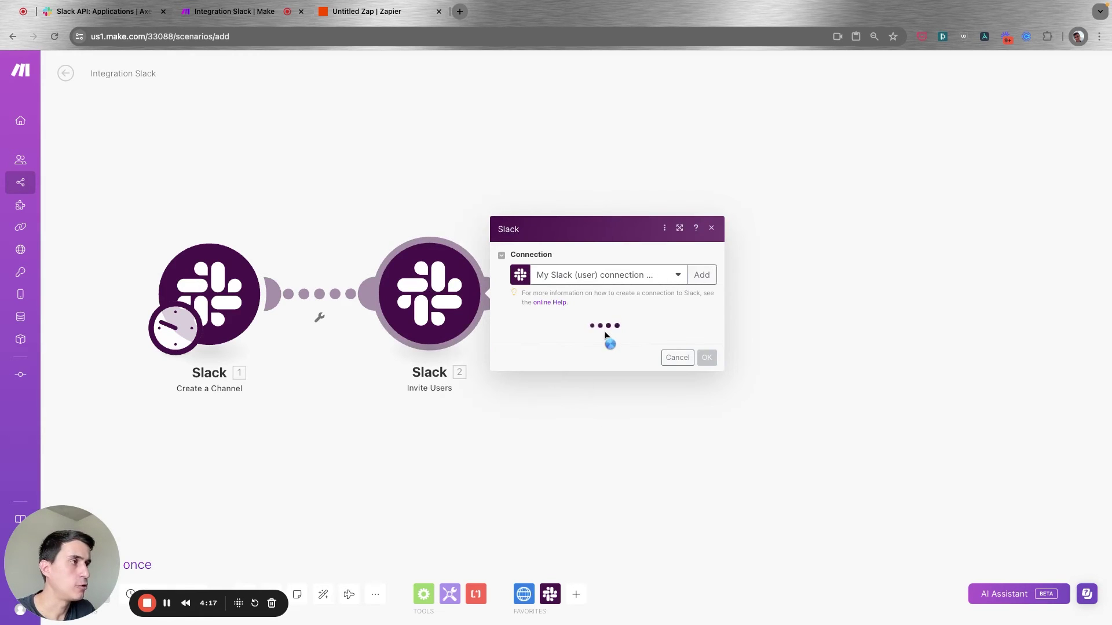
# Tick testautomation as the user to invite and save the Invite Users module.
pyautogui.scroll(-10, 605, 422)
pyautogui.click(595, 382)
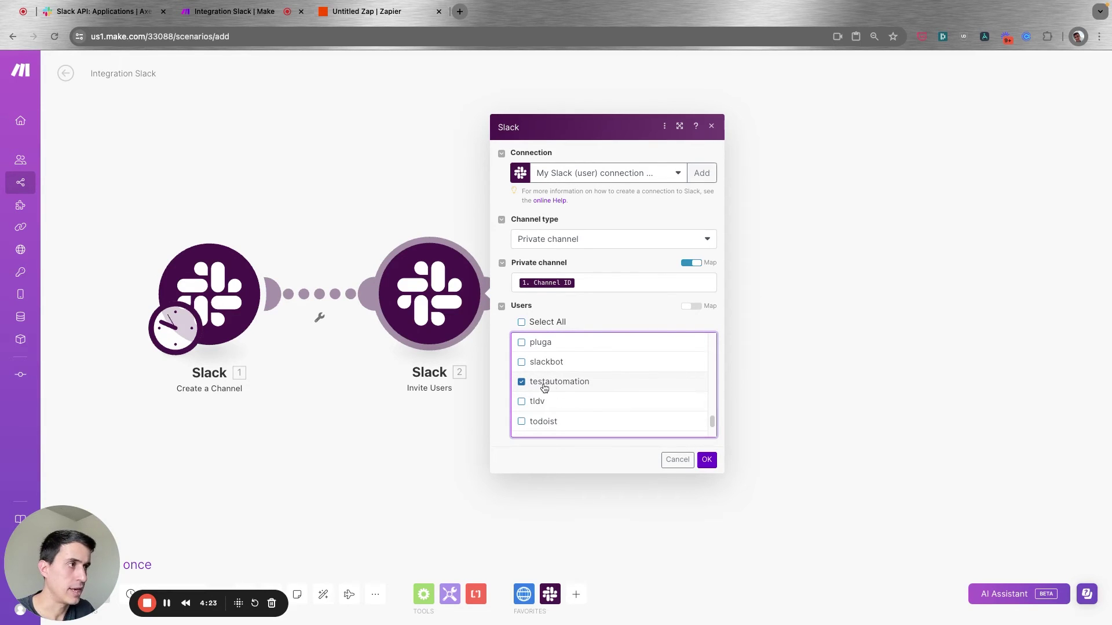
pyautogui.click(706, 461)
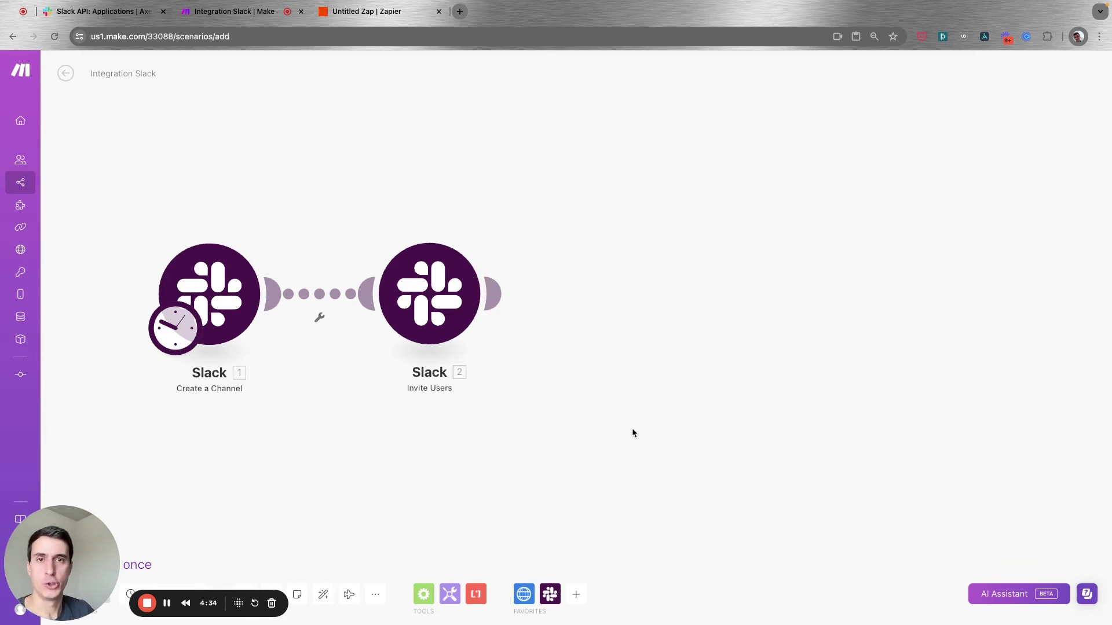
# Add an HTTP 'Make a request' module linked after Invite Users and open its settings.
pyautogui.click(525, 595)
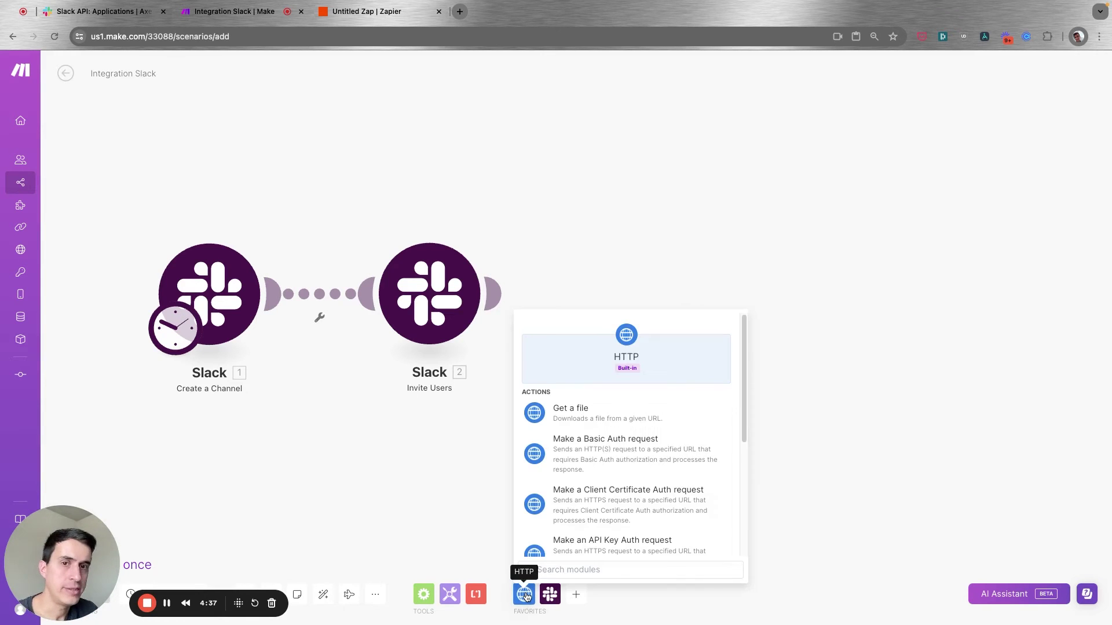
pyautogui.scroll(-1, 587, 540)
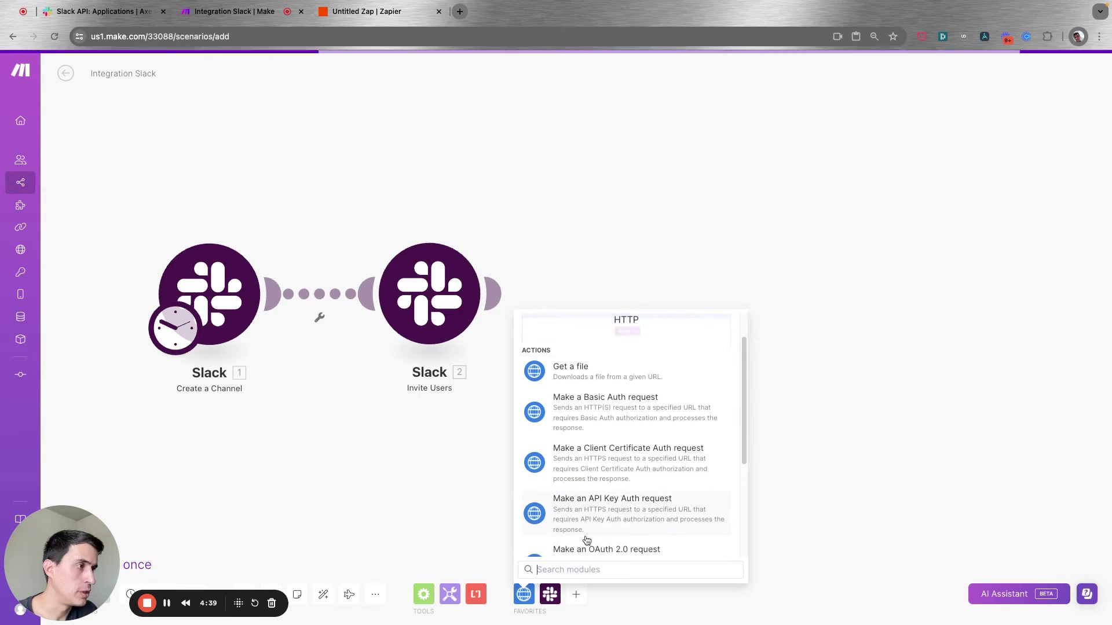
pyautogui.scroll(-1, 588, 538)
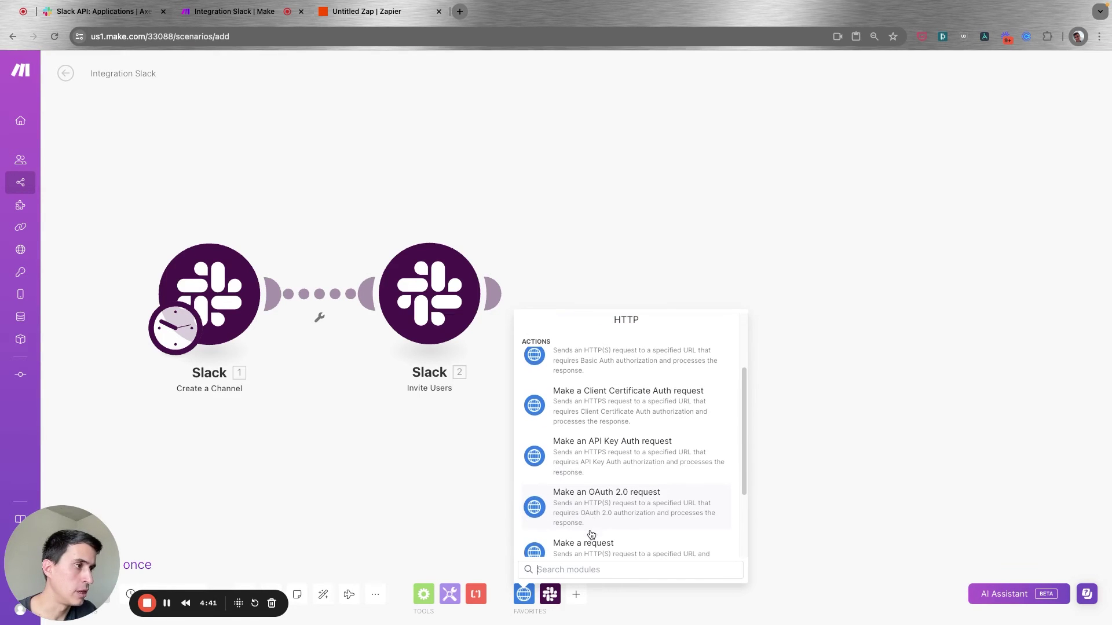
pyautogui.scroll(-1, 590, 534)
pyautogui.click(592, 539)
pyautogui.moveTo(595, 522); pyautogui.dragTo(657, 297)
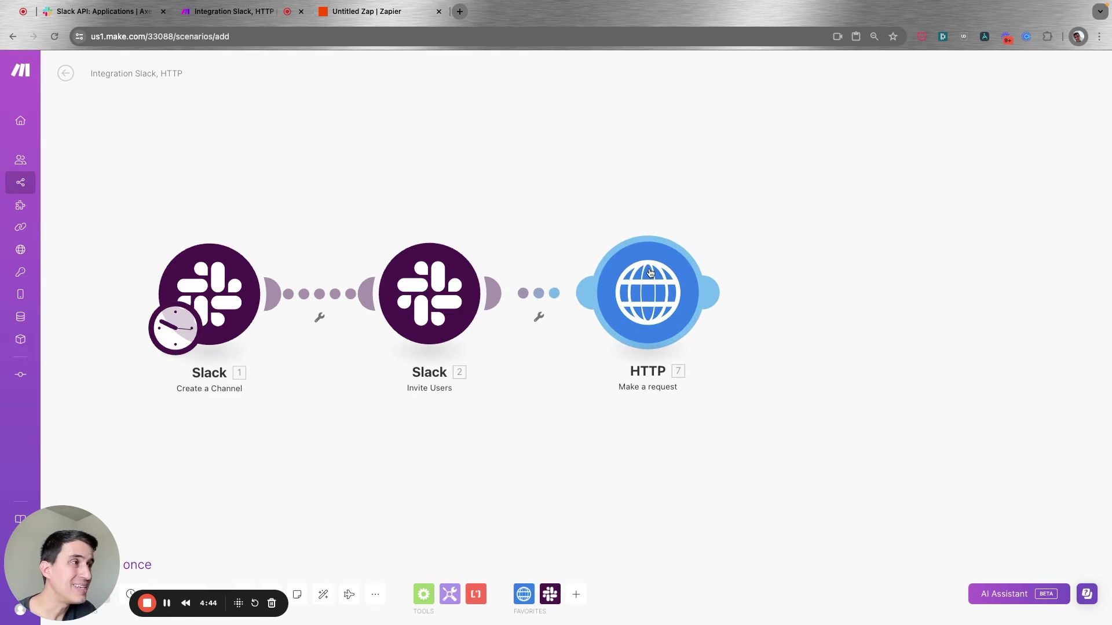
pyautogui.click(660, 299)
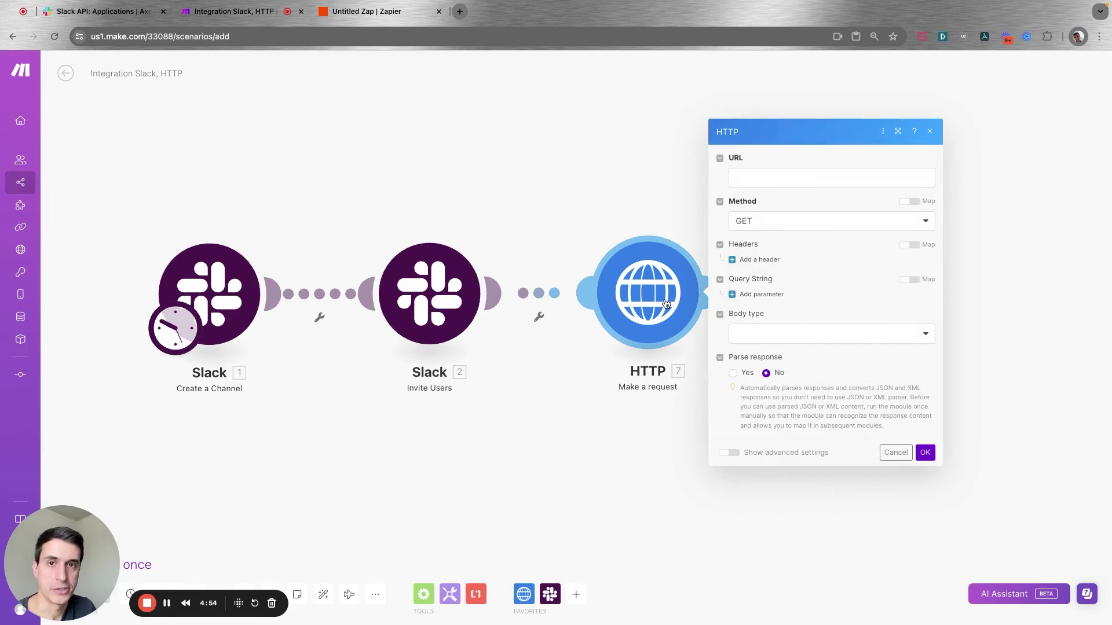
pyautogui.click(790, 174)
pyautogui.write('htt')
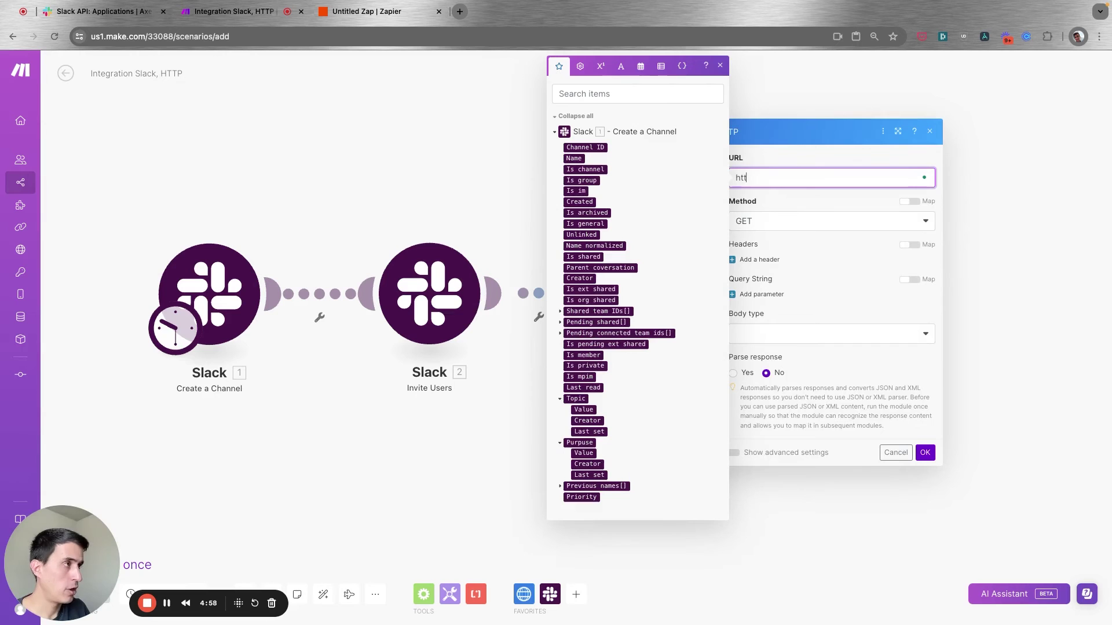
pyautogui.write('ps://slack.')
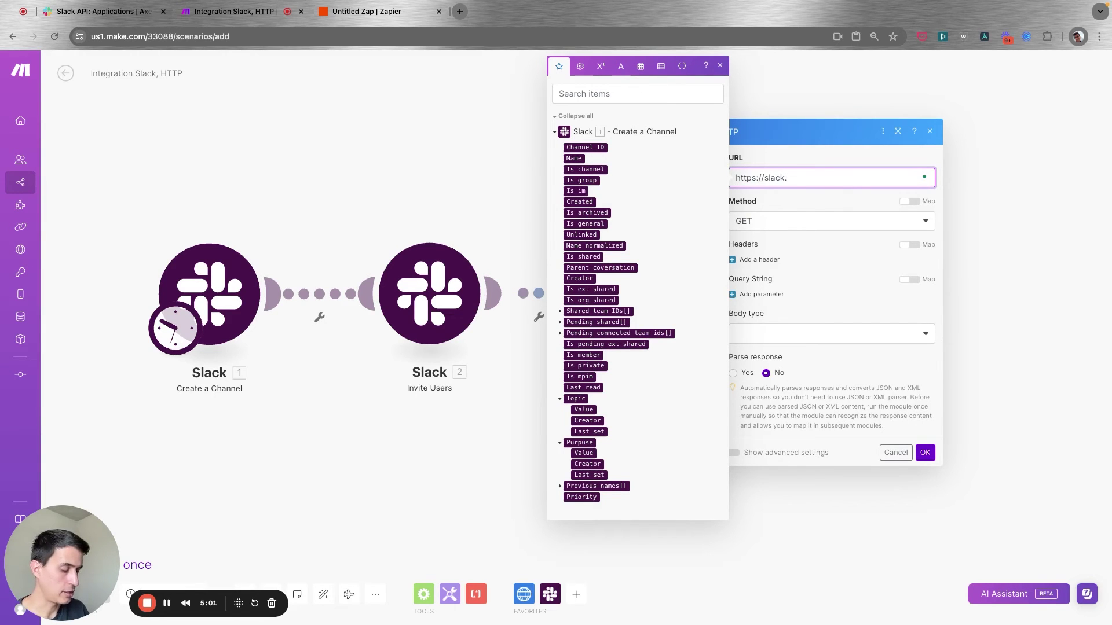
pyautogui.write('com/api/conersat')
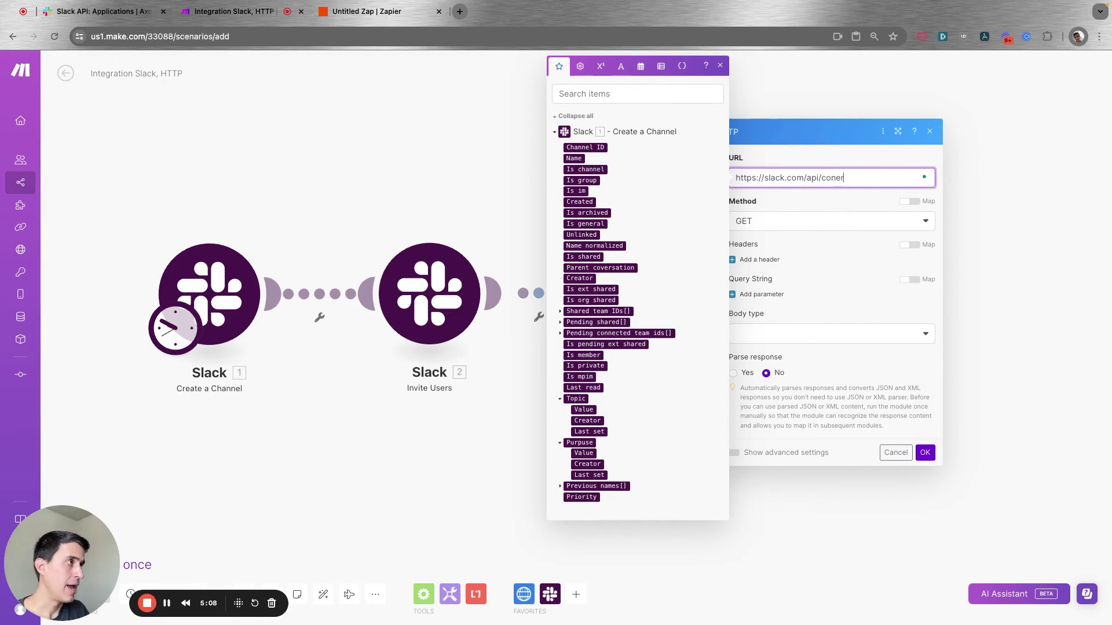
pyautogui.press('Left')
pyautogui.press('Left')
pyautogui.press('Left')
pyautogui.press('Left')
pyautogui.press('Left')
pyautogui.write('v')
pyautogui.press('Right')
pyautogui.press('Right')
pyautogui.press('Right')
pyautogui.press('Right')
pyautogui.press('Right')
pyautogui.write('ion')
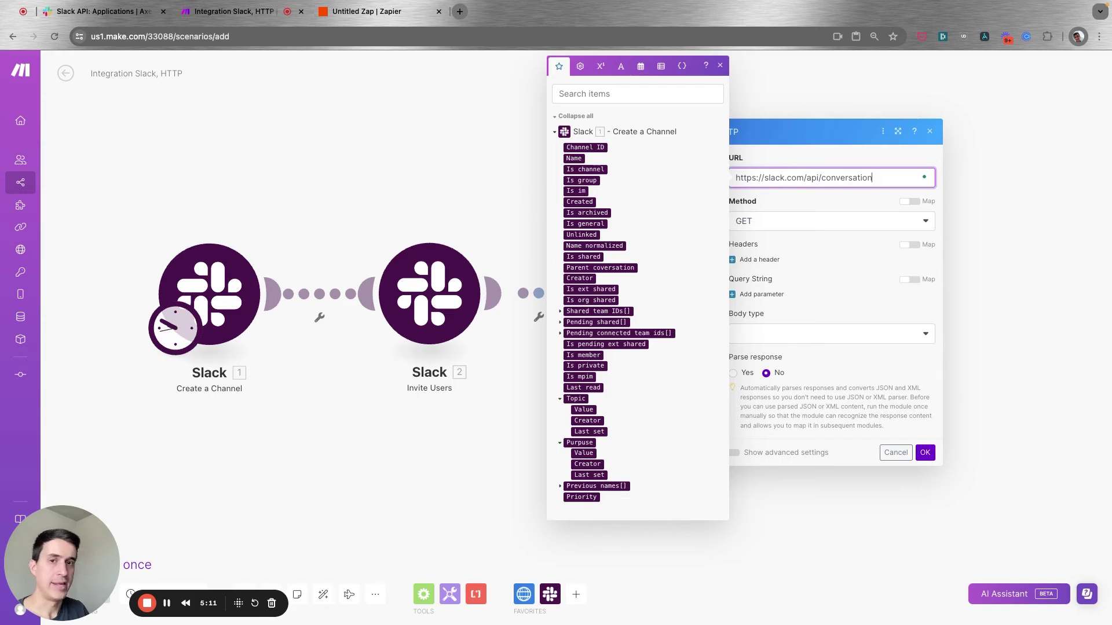
pyautogui.write('s.')
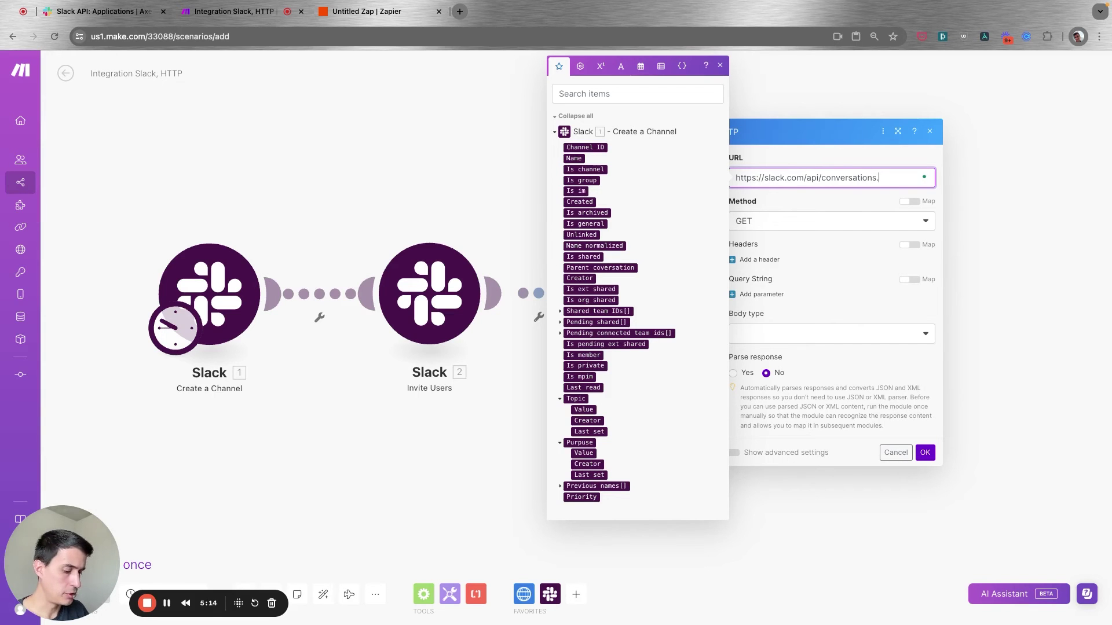
pyautogui.write('inviteShare')
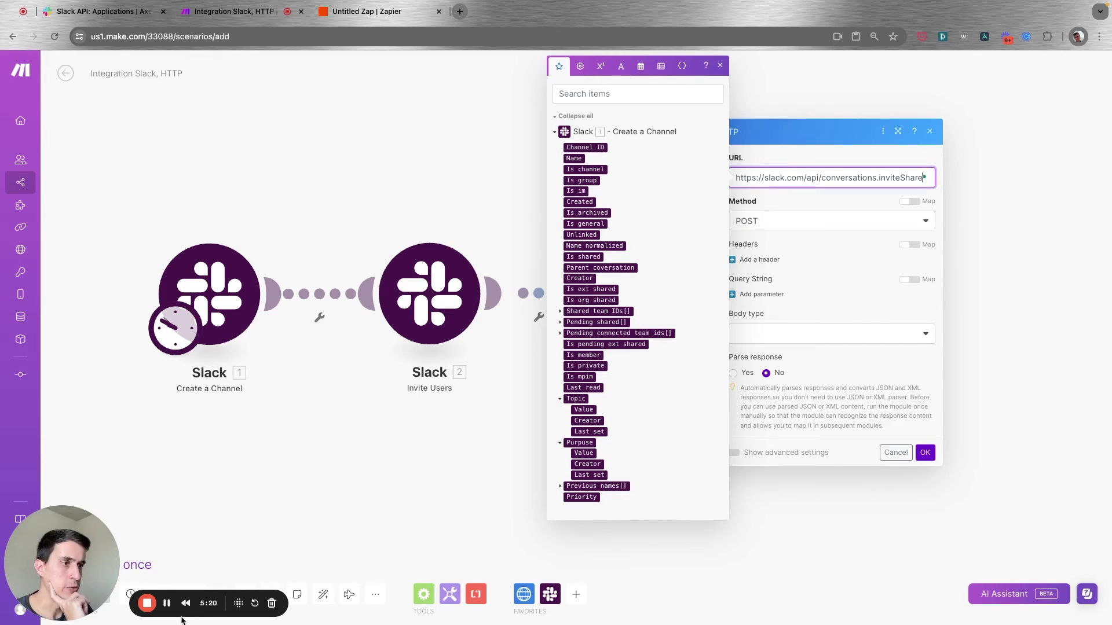
pyautogui.click(835, 235)
pyautogui.click(765, 259)
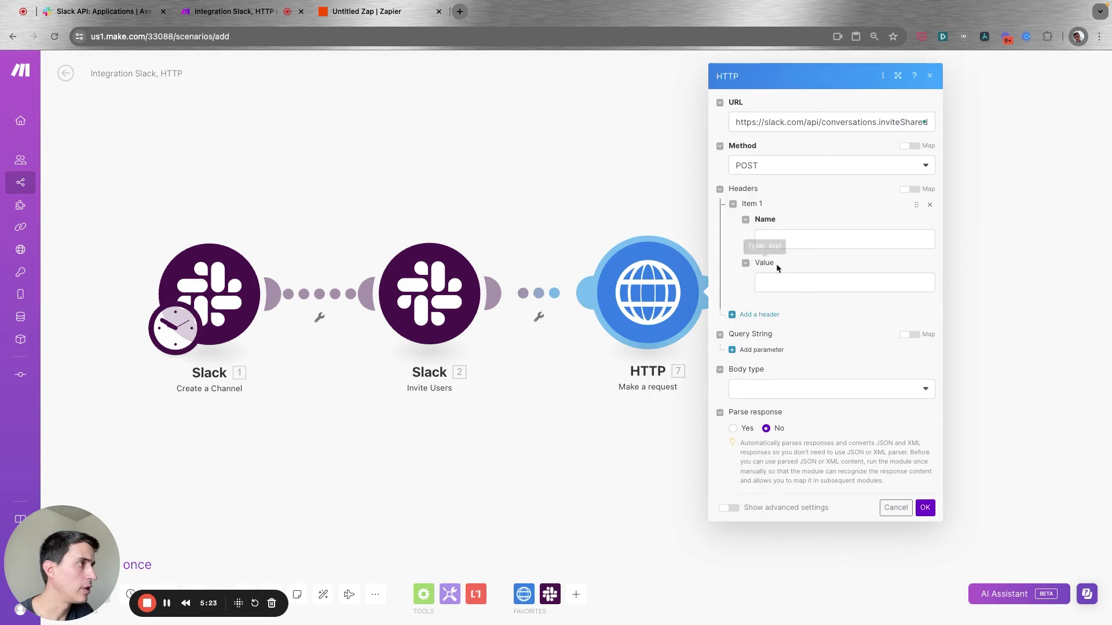
# Name the header Authorization and begin its value with 'Bearer'.
pyautogui.click(797, 239)
pyautogui.write('Authorization')
pyautogui.press('Tab')
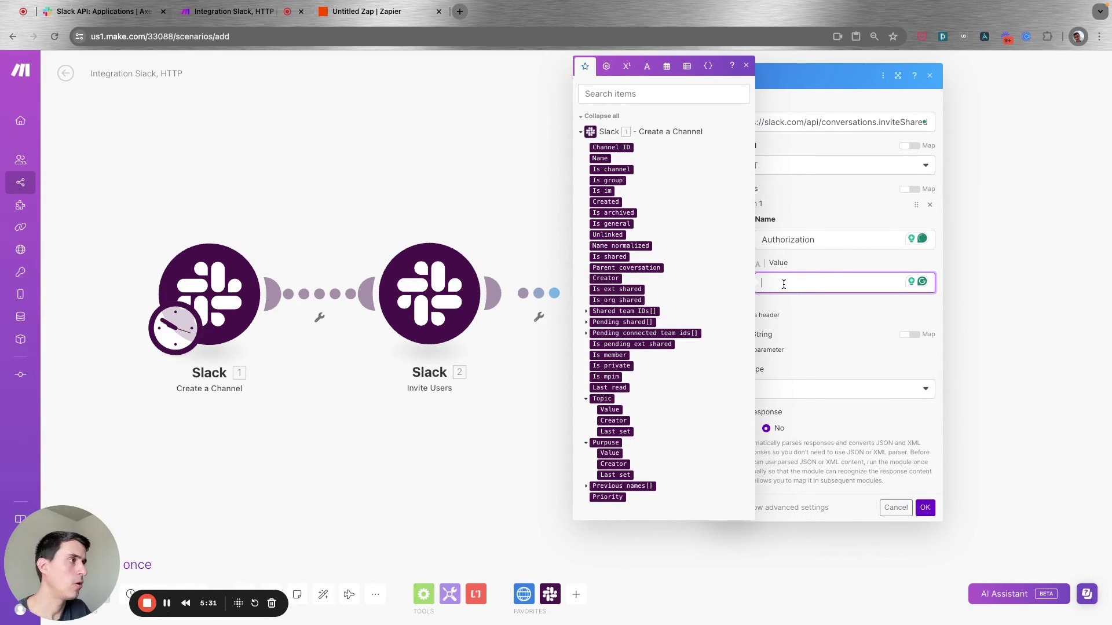
pyautogui.write('Bearer')
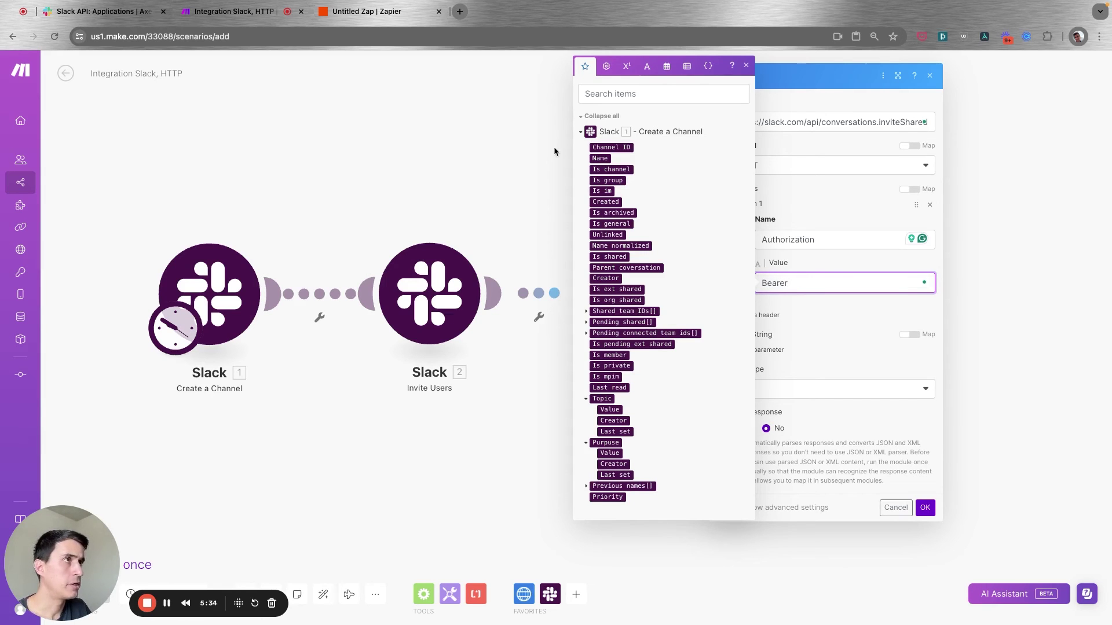
# Copy the Bot User OAuth Token from Slack API and paste it after Bearer.
pyautogui.click(85, 11)
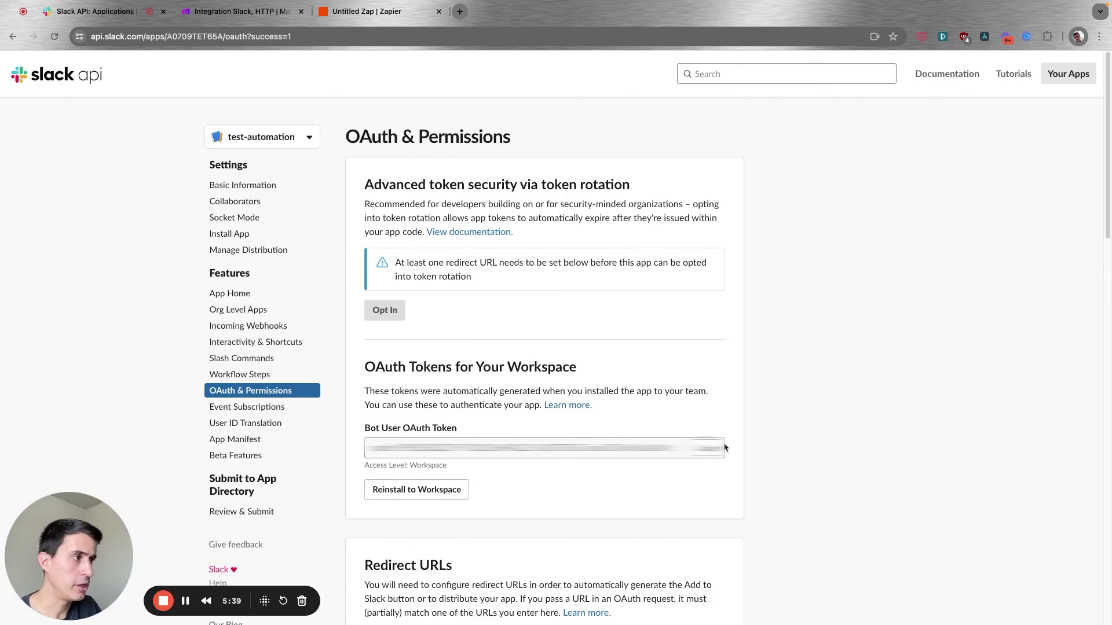
pyautogui.click(709, 449)
pyautogui.hotkey('ctrl', 'Tab')
pyautogui.hotkey('ctrl', 'v')
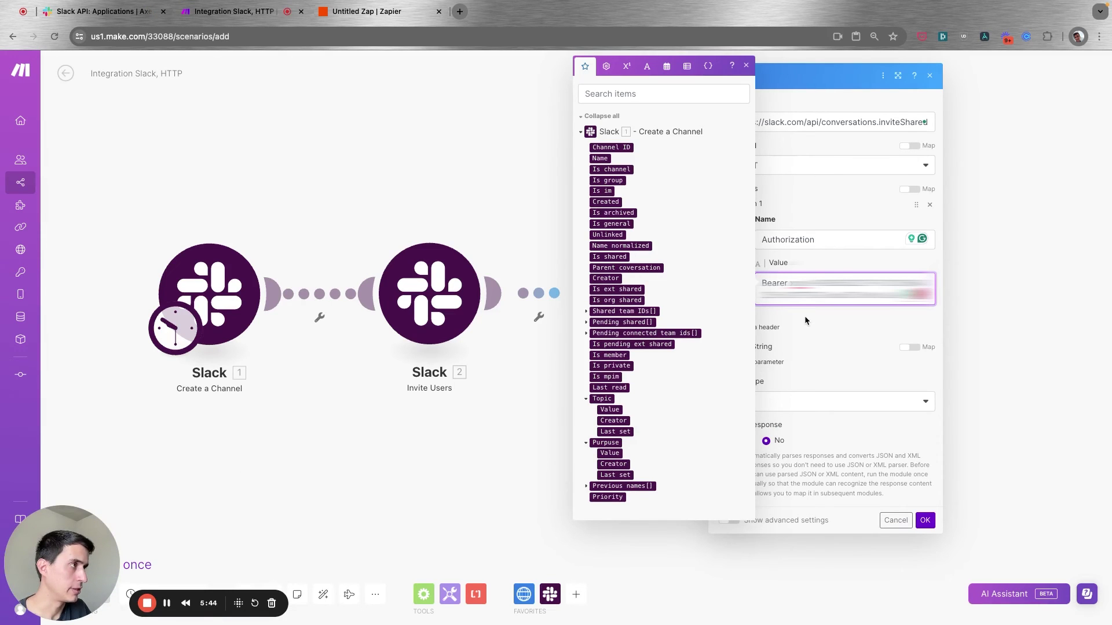
pyautogui.click(804, 311)
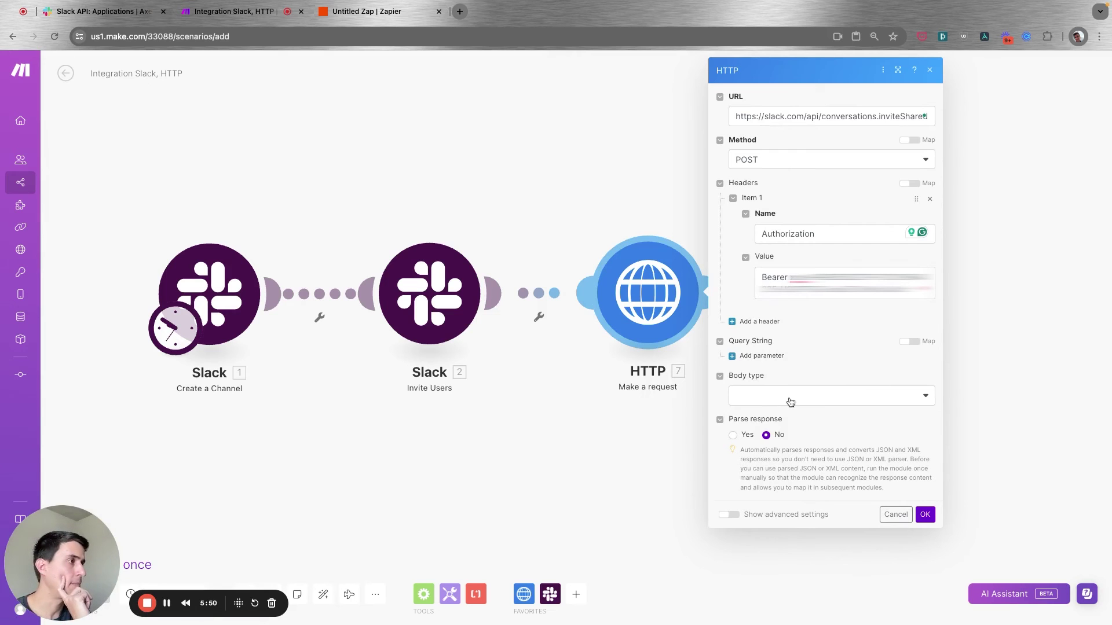
pyautogui.click(785, 398)
# Set the request body to Raw and start the JSON content with a "channel" key.
pyautogui.click(779, 431)
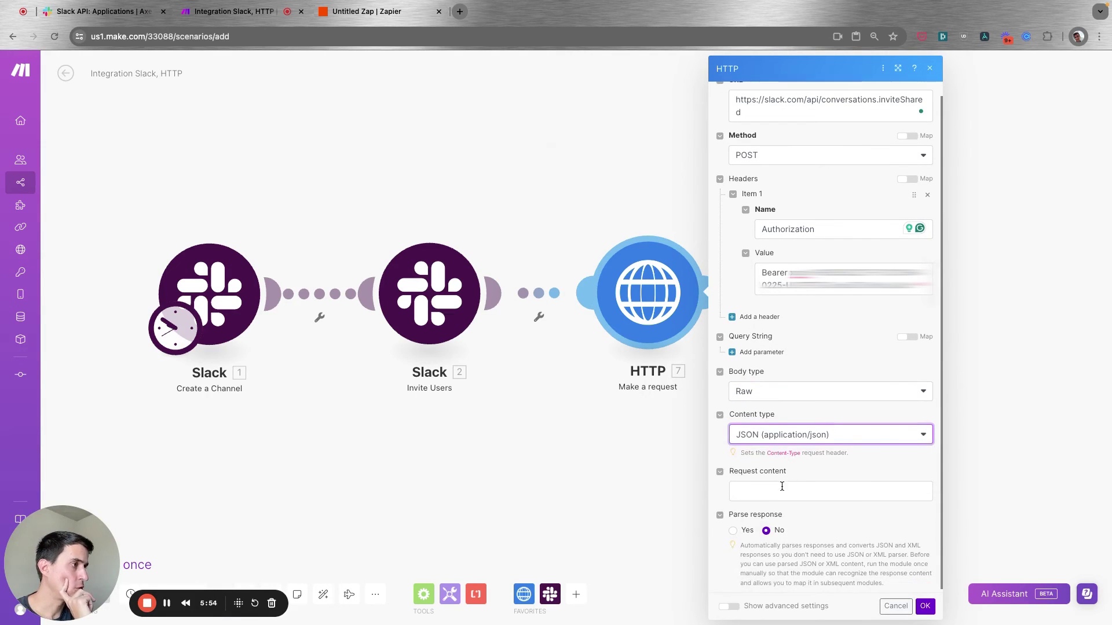
pyautogui.click(776, 497)
pyautogui.write('{')
pyautogui.press('Return')
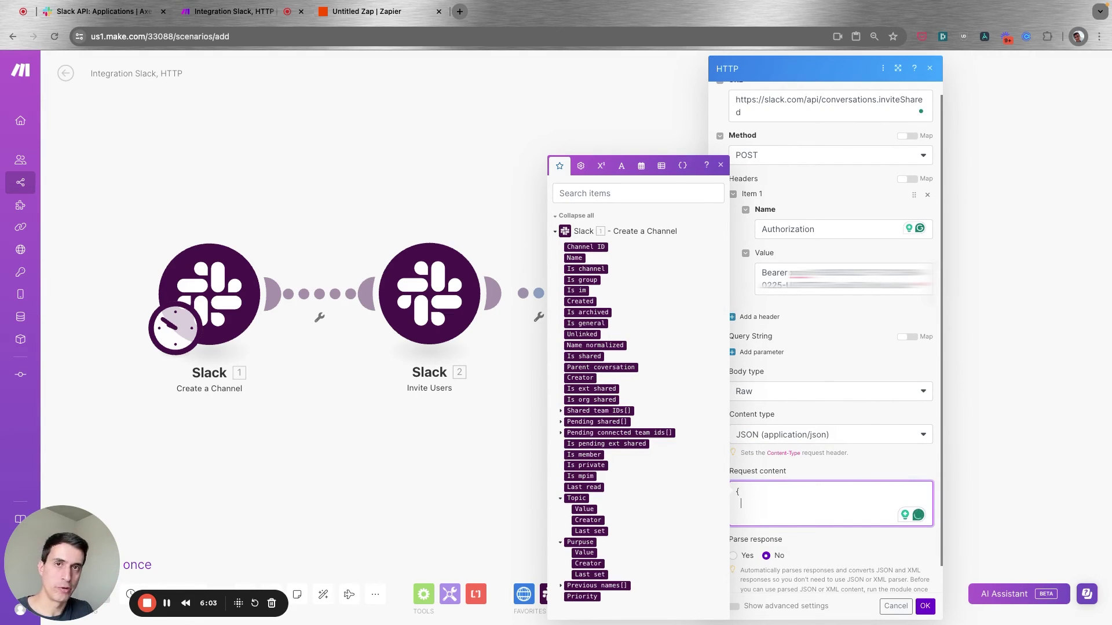
pyautogui.write('"channel":')
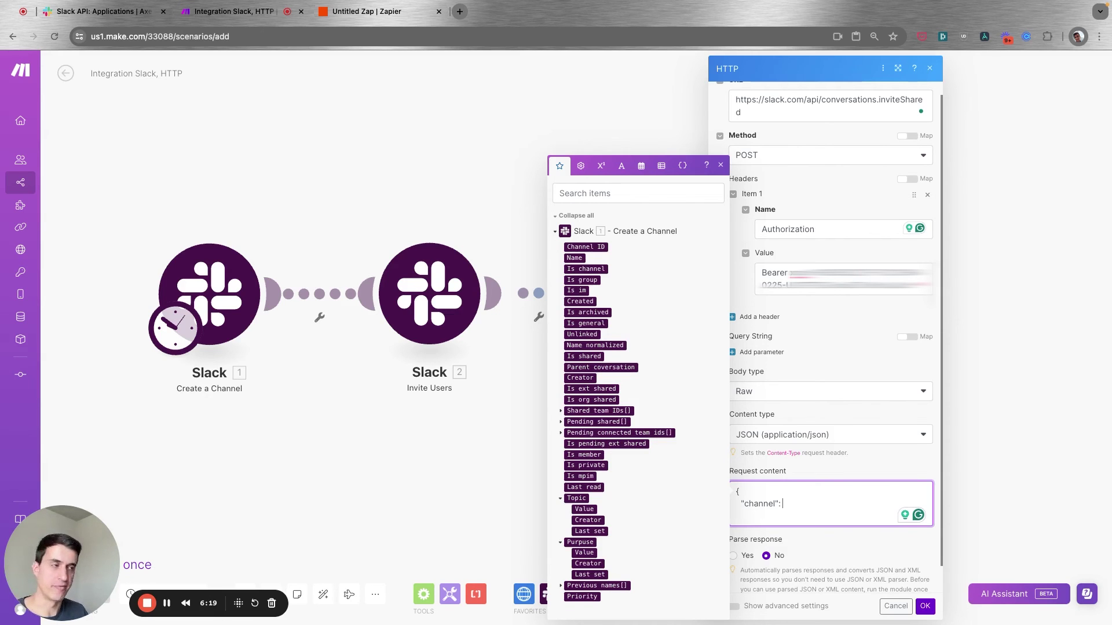
pyautogui.write('"')
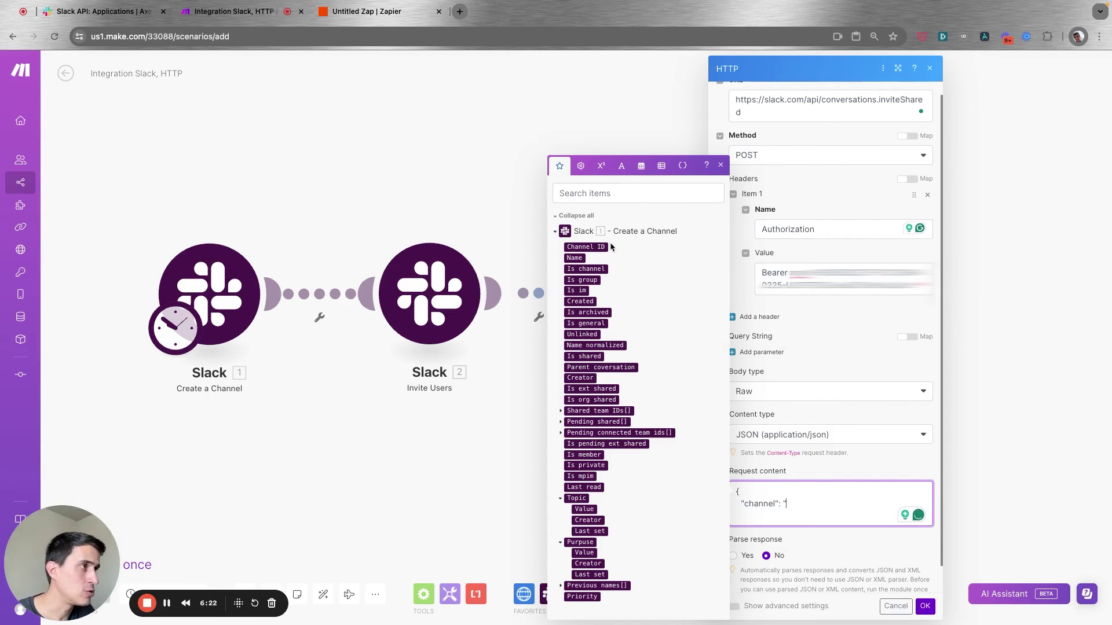
# Map channel to the created channel's Channel ID and add an "emails" field with the invitee's address.
pyautogui.click(590, 247)
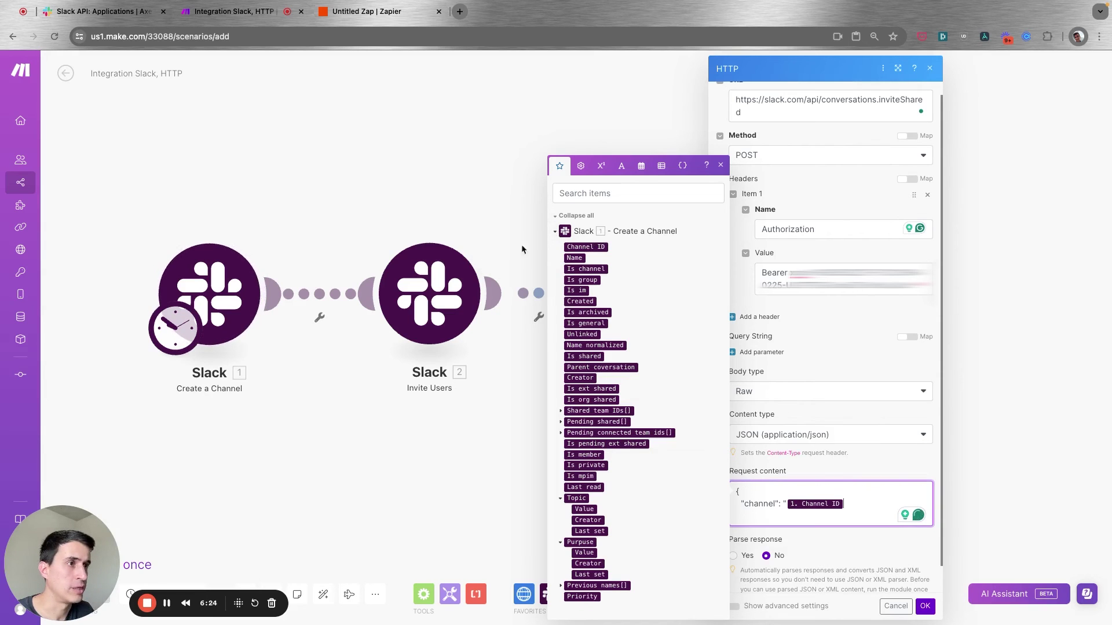
pyautogui.write('",')
pyautogui.press('Return')
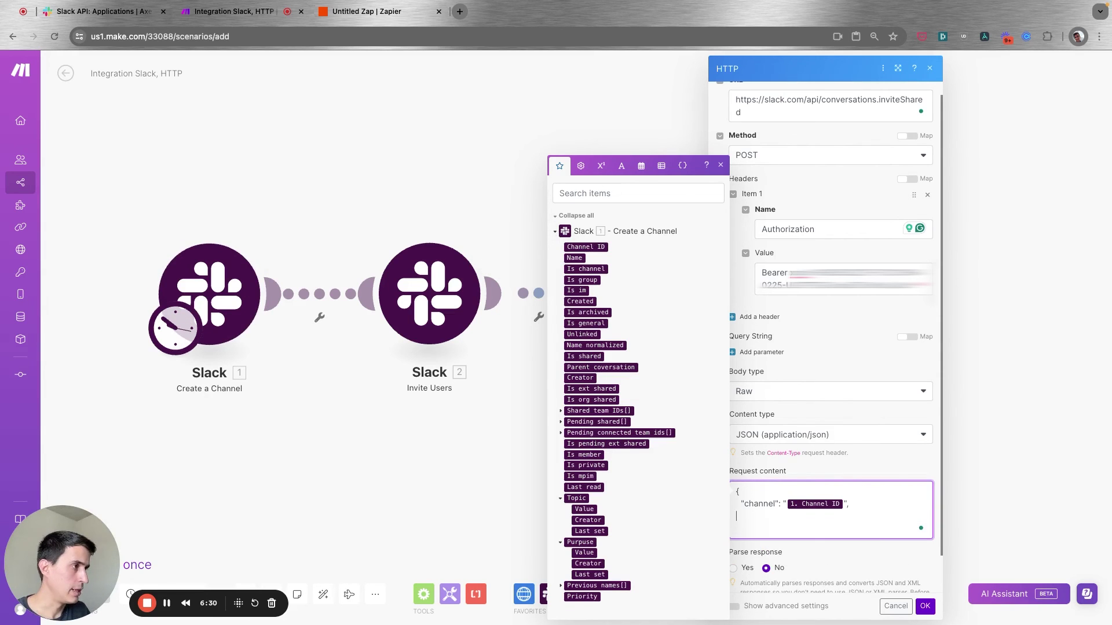
pyautogui.write('"emails')
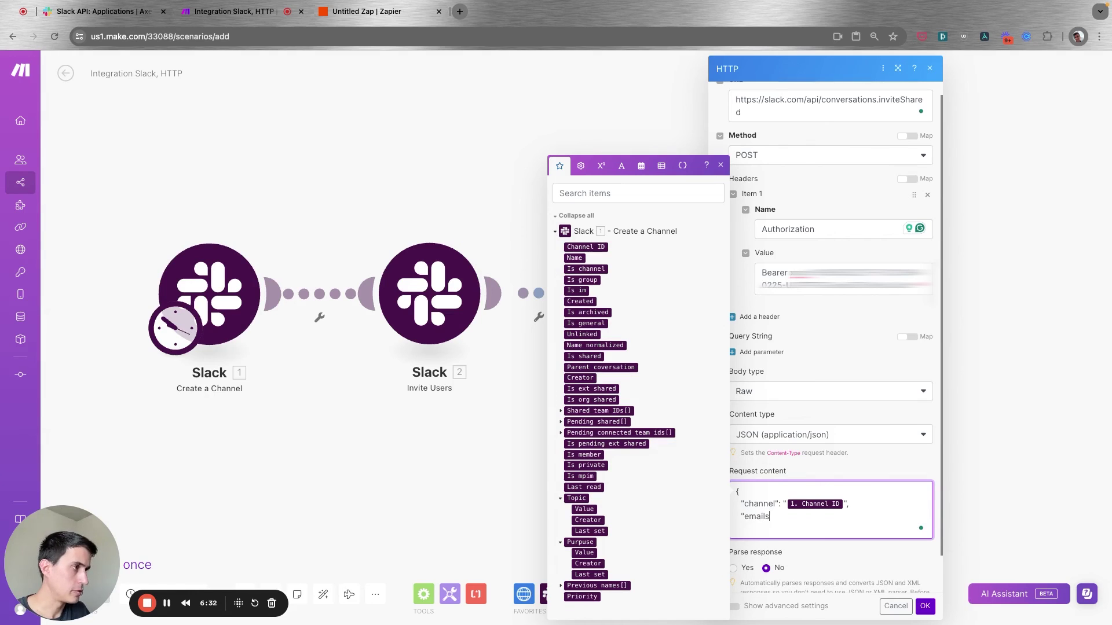
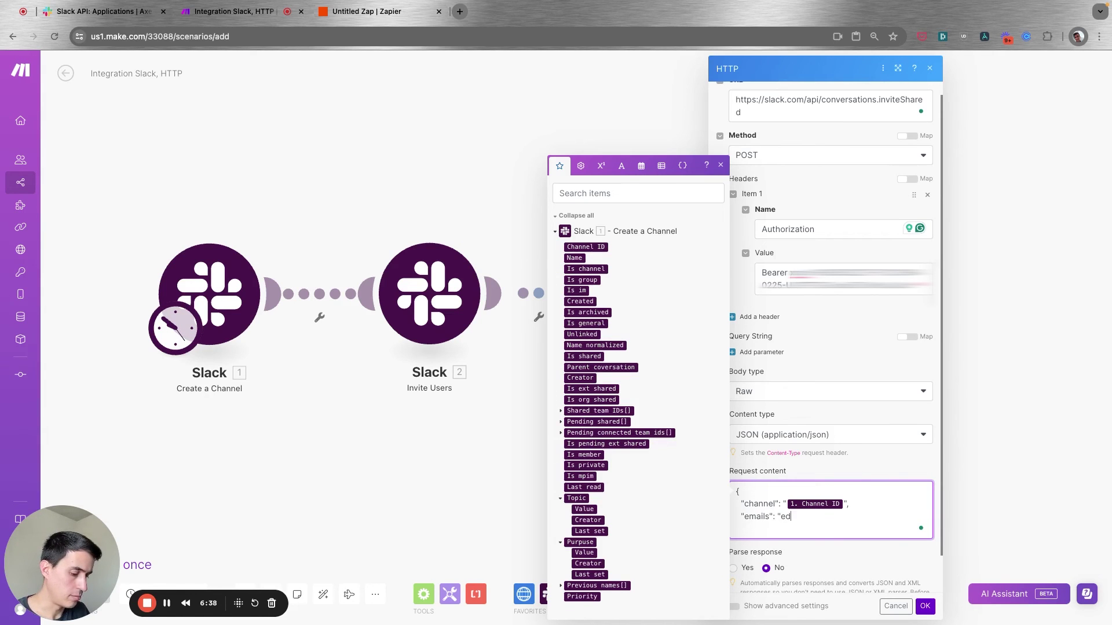
pyautogui.press('Return')
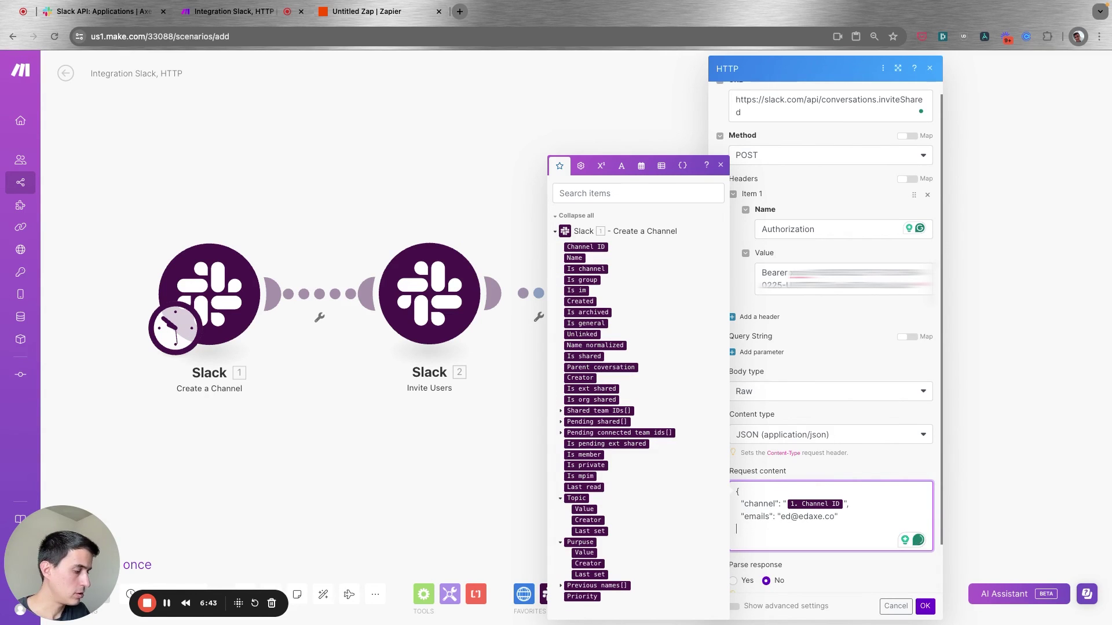
pyautogui.write('}')
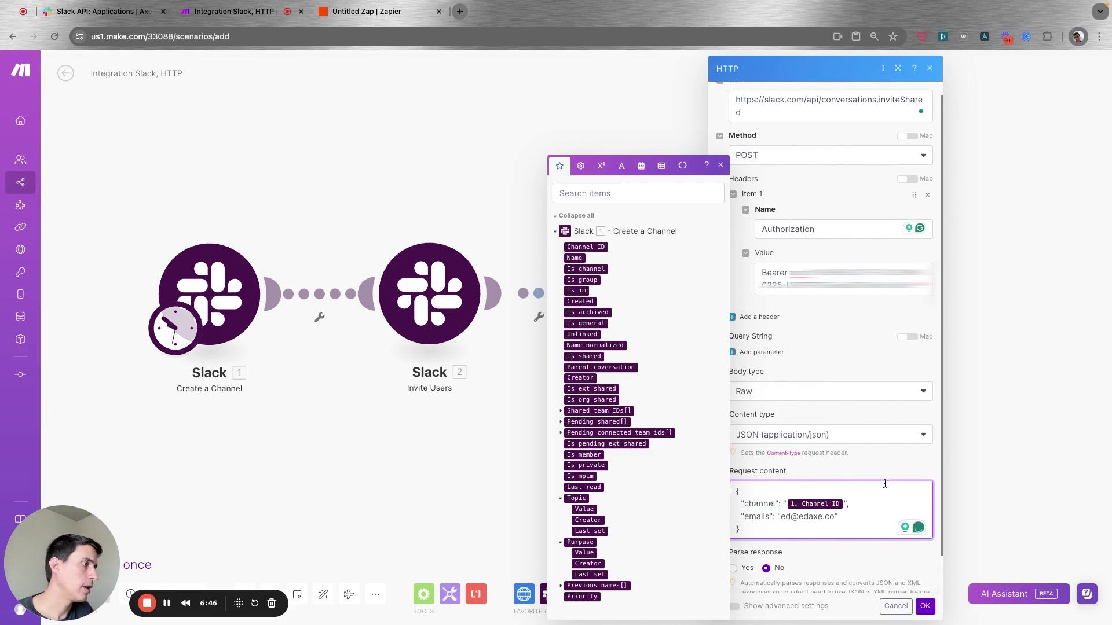
pyautogui.click(864, 463)
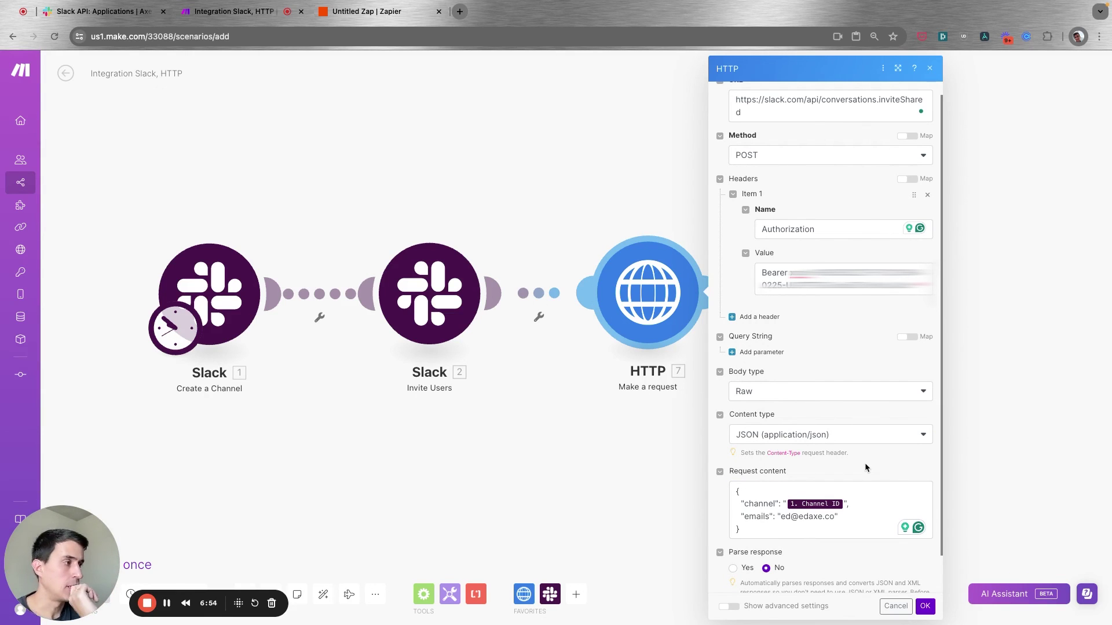
pyautogui.scroll(-1, 925, 606)
# Save the HTTP module and reopen it to review the POST to conversations.inviteShared.
pyautogui.click(924, 606)
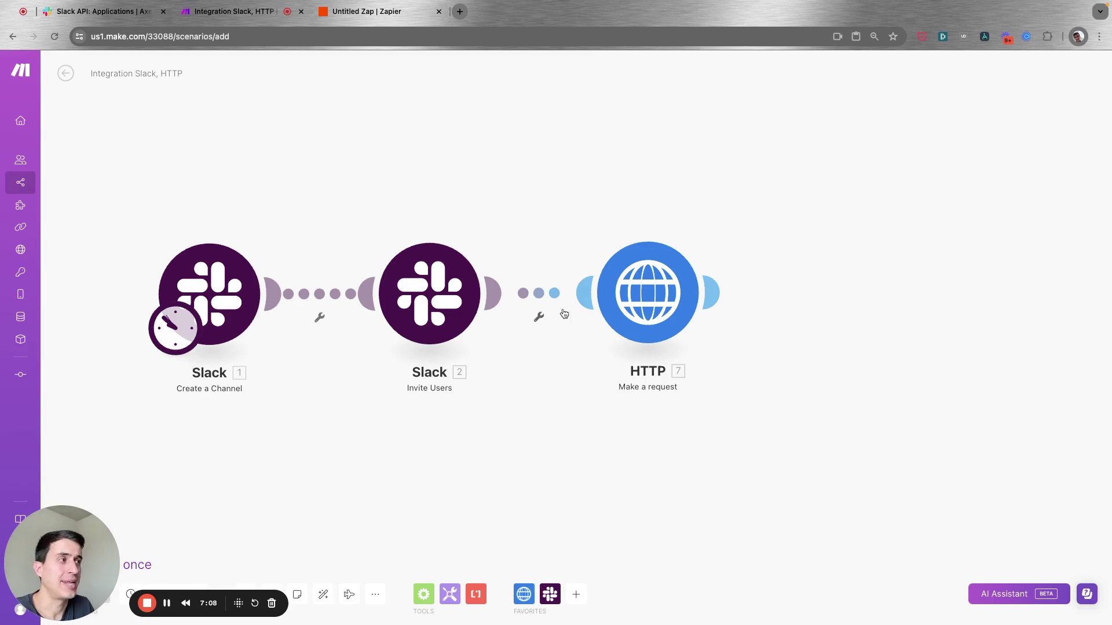
pyautogui.click(642, 298)
pyautogui.click(326, 248)
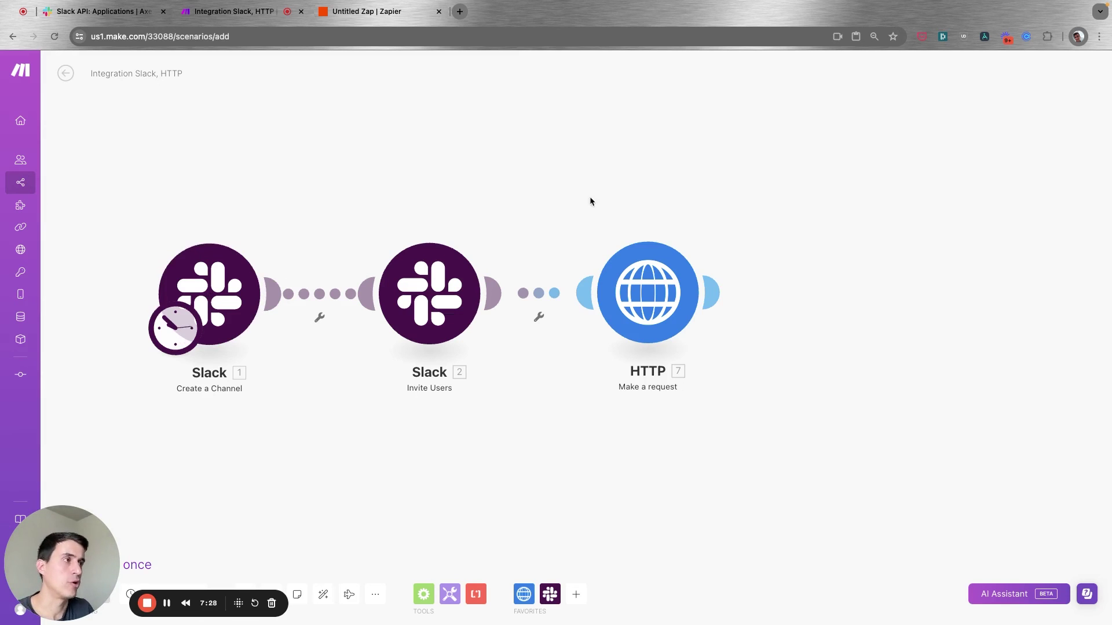
pyautogui.click(647, 293)
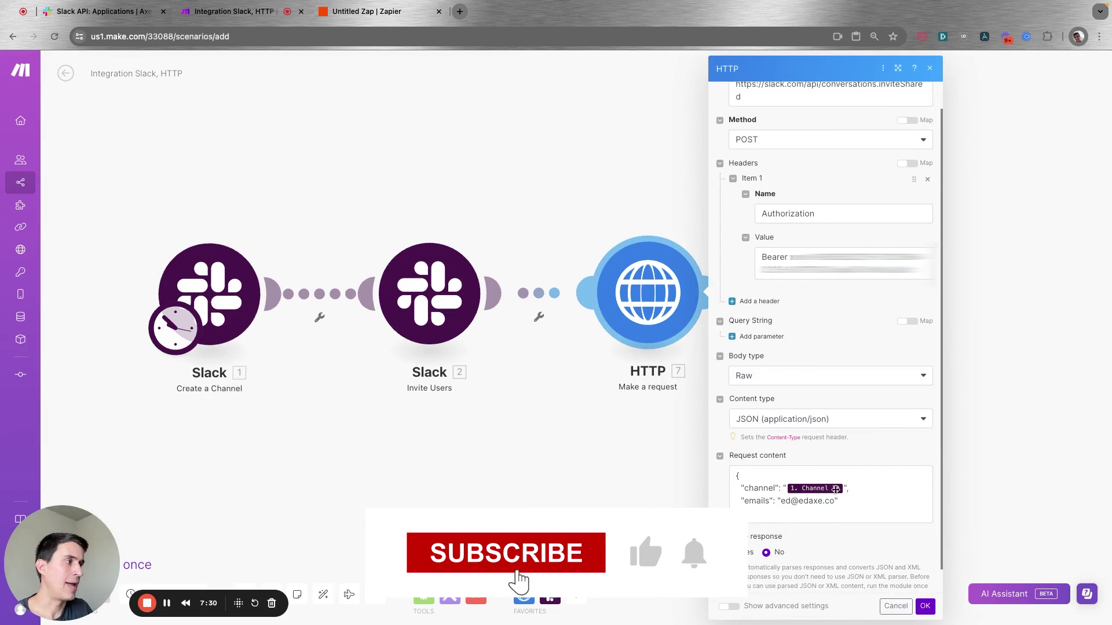